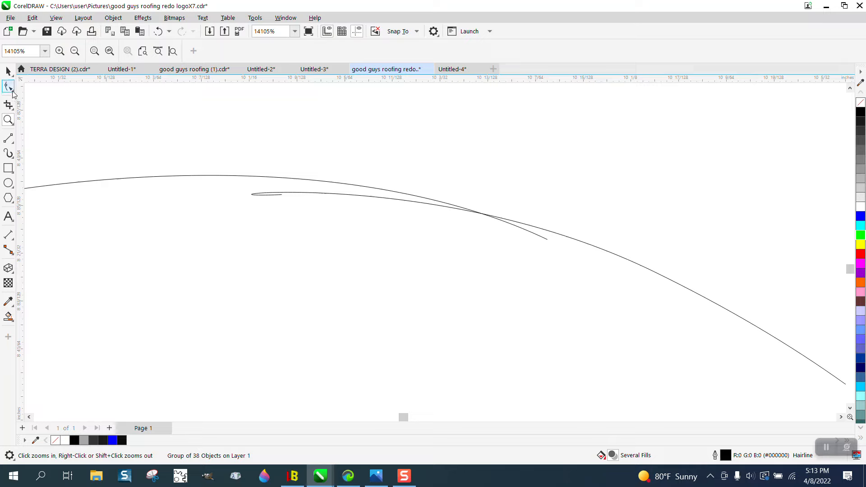
# Remove the overhanging curve ends at the tops of the two o's in "Good" with Virtual Segment Delete
pyautogui.click(15, 111)
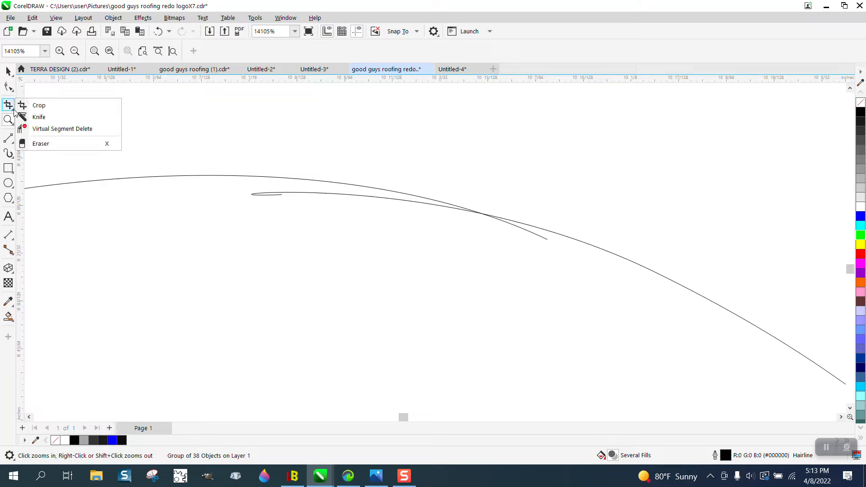
pyautogui.click(50, 129)
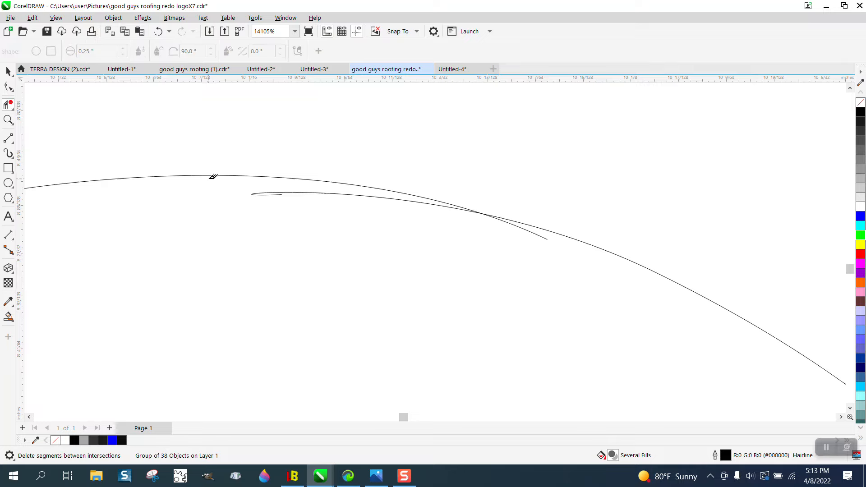
pyautogui.click(292, 191)
pyautogui.click(535, 233)
pyautogui.scroll(-5, 100, 219)
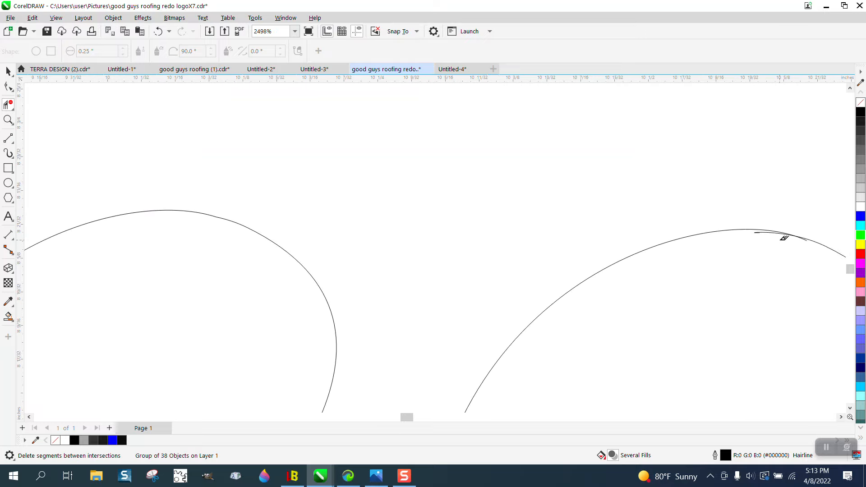
pyautogui.click(802, 238)
pyautogui.scroll(-3, 502, 222)
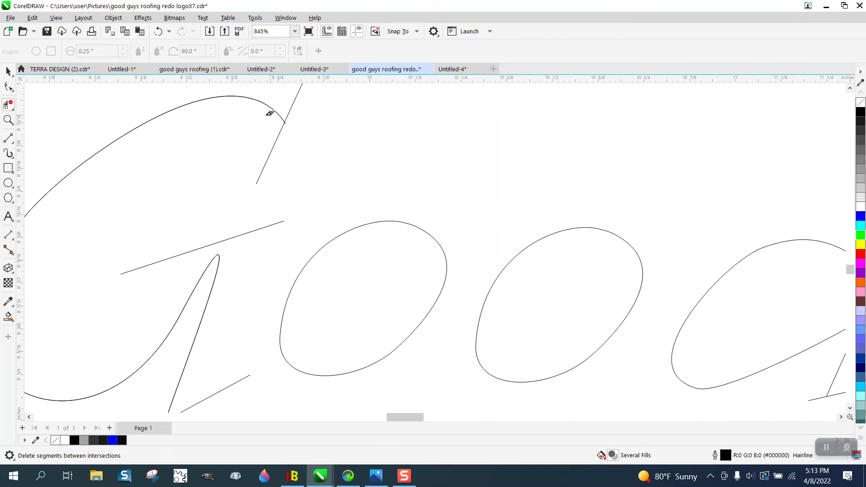
# Trim the G's upper curve where it overshoots the slanted serif line with Virtual Segment Delete
pyautogui.click(8, 120)
pyautogui.moveTo(267, 112); pyautogui.dragTo(325, 140)
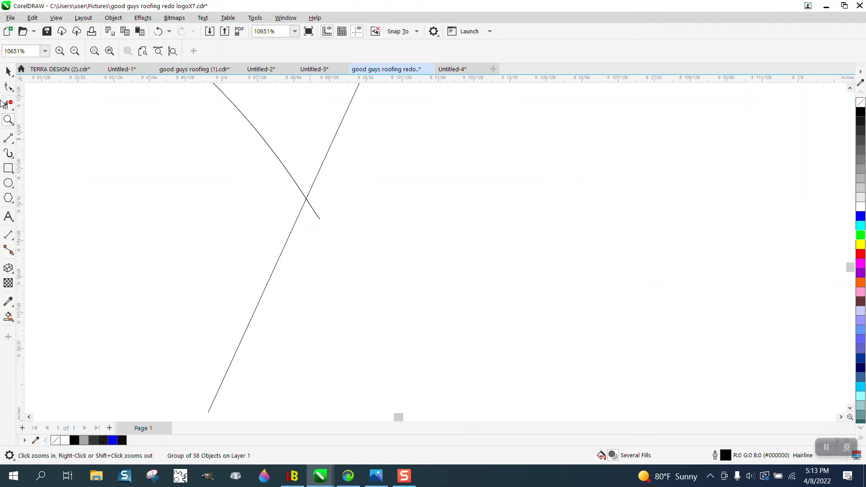
pyautogui.click(8, 105)
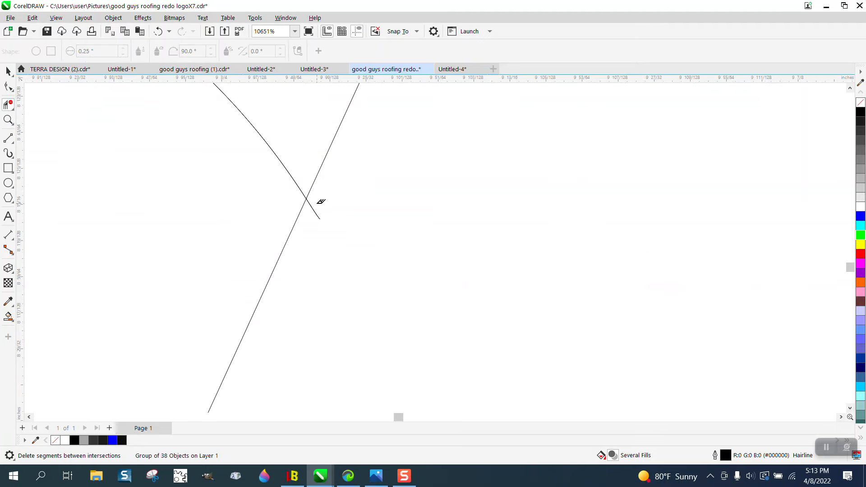
pyautogui.click(315, 206)
pyautogui.scroll(-5, 324, 207)
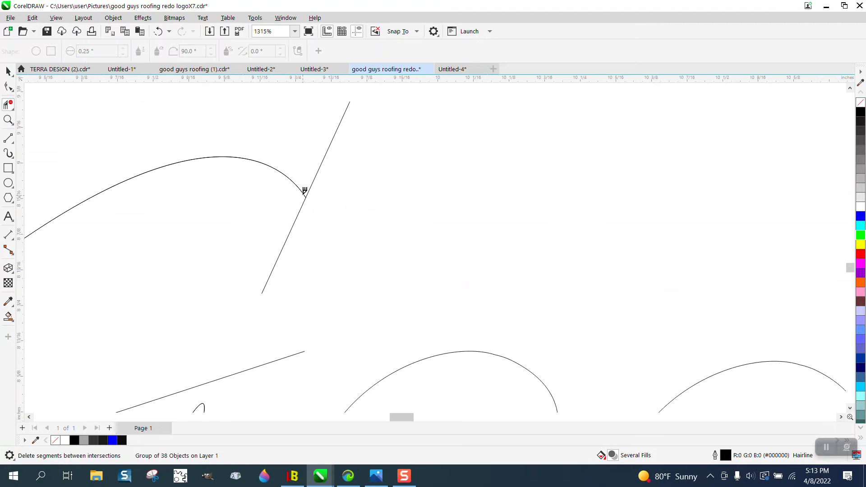
pyautogui.scroll(-1, 304, 192)
pyautogui.scroll(-1, 304, 199)
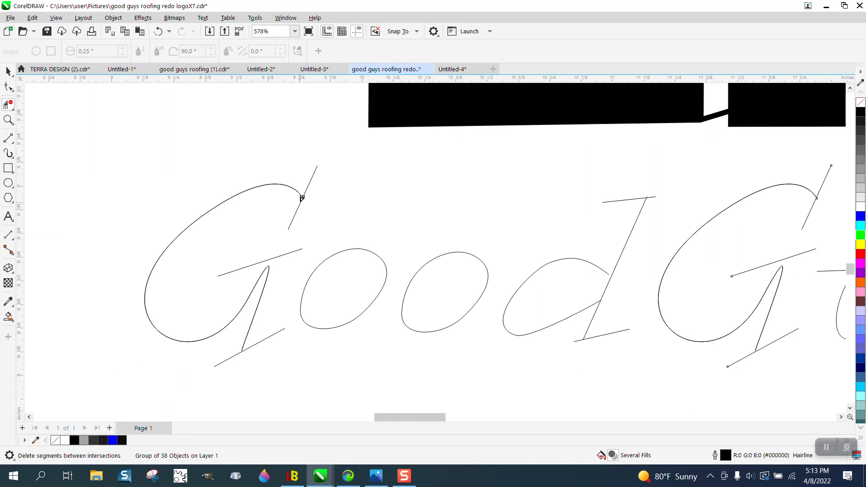
# Ungroup all objects in the lettering group so its curves can be edited individually
pyautogui.click(8, 120)
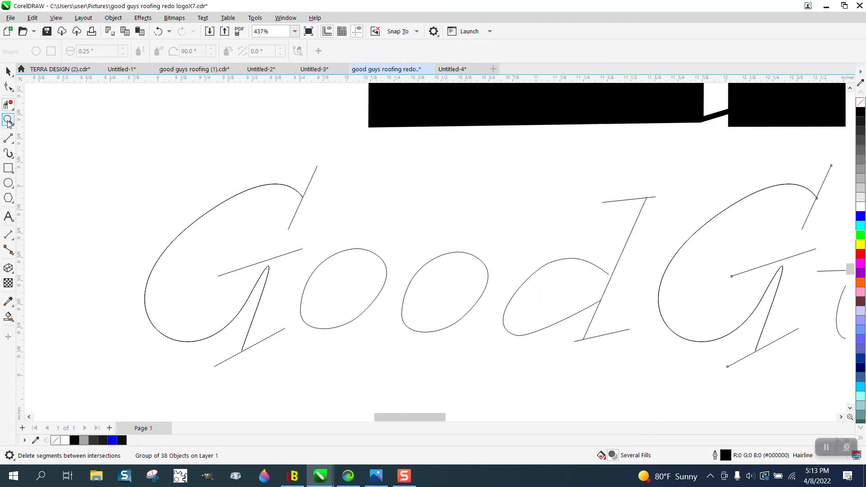
pyautogui.moveTo(209, 305); pyautogui.dragTo(305, 374)
pyautogui.click(8, 87)
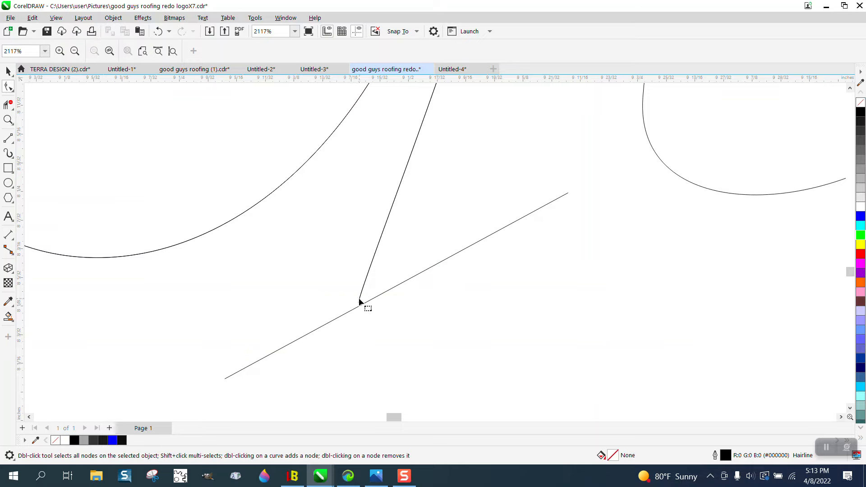
pyautogui.click(8, 72)
pyautogui.click(276, 189)
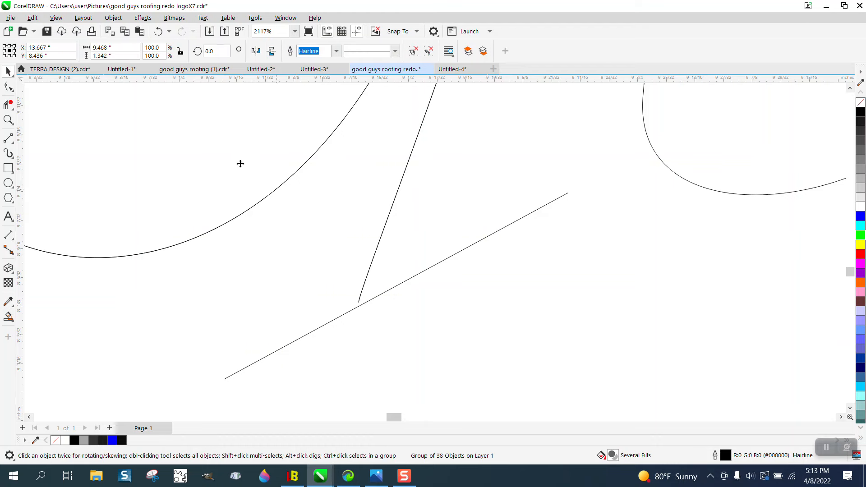
pyautogui.click(113, 17)
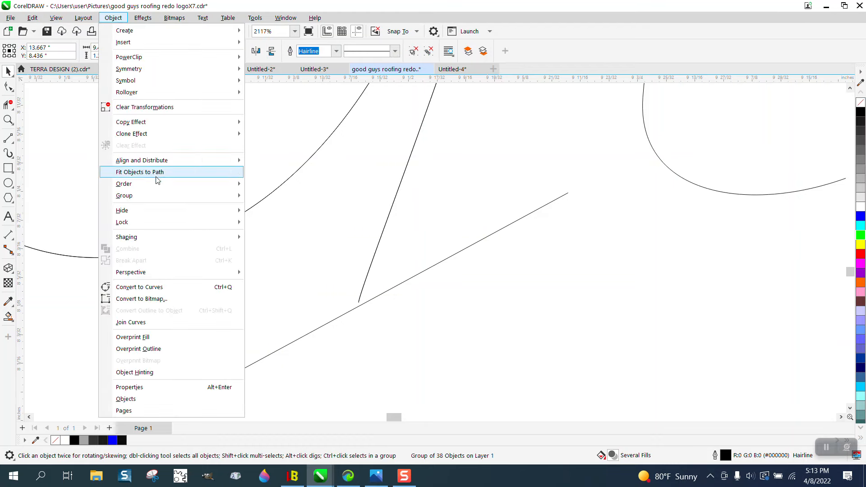
pyautogui.moveTo(151, 197)
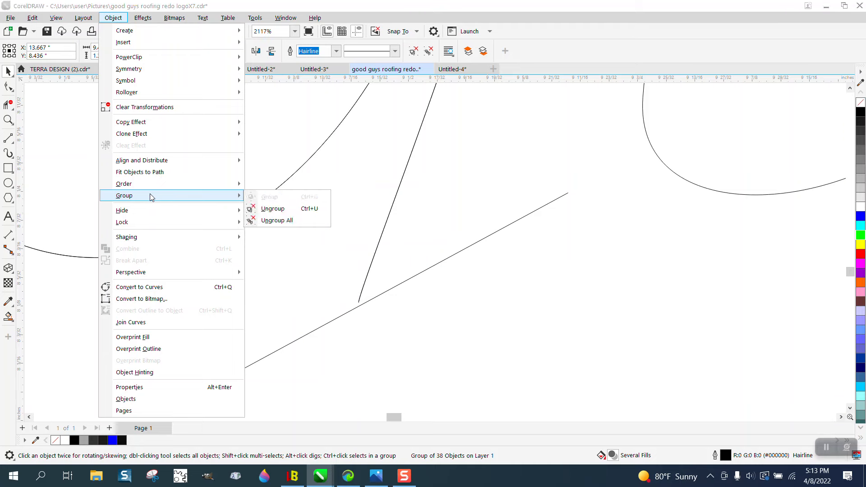
pyautogui.click(276, 219)
# Try to extend the lower end node of the G's stem past the slanted foot stroke
pyautogui.press('F10')
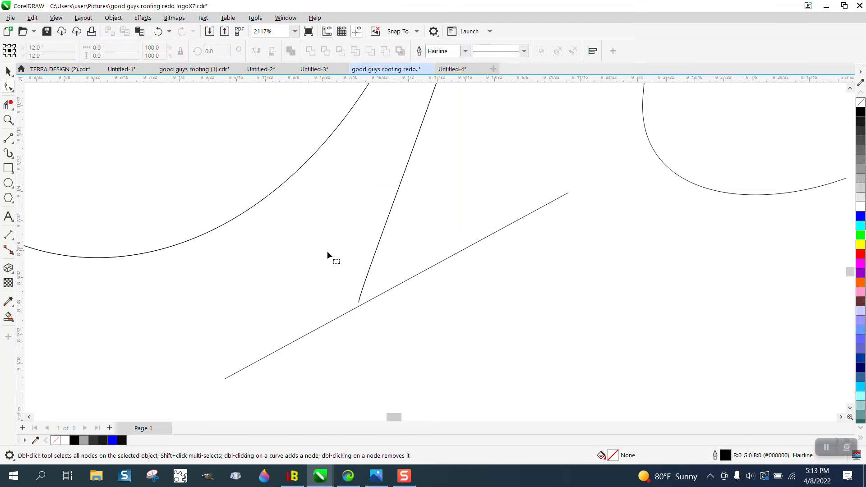
pyautogui.click(363, 291)
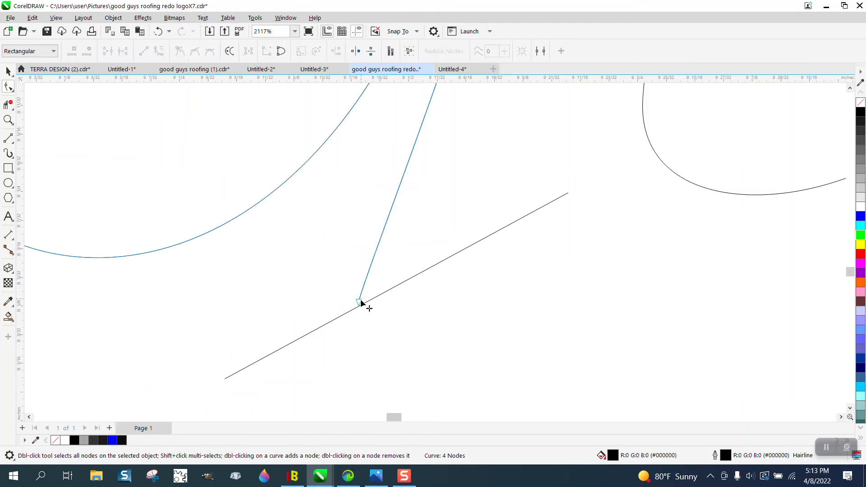
pyautogui.moveTo(359, 302); pyautogui.dragTo(355, 321)
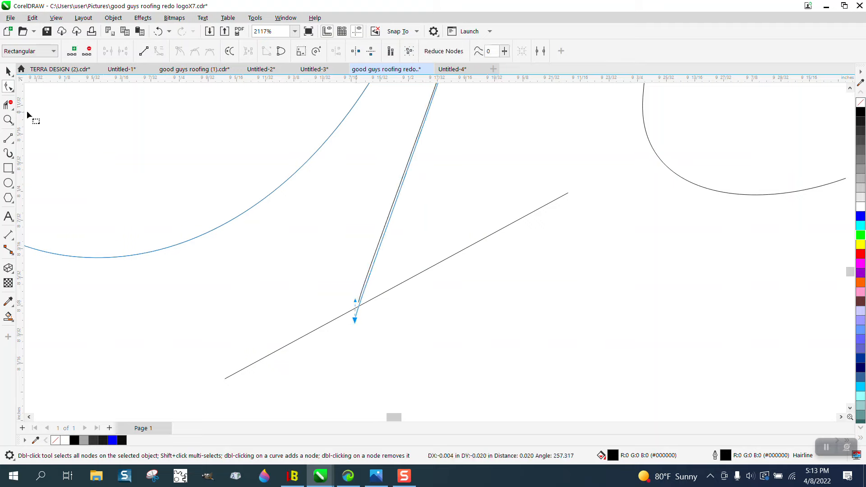
pyautogui.click(8, 104)
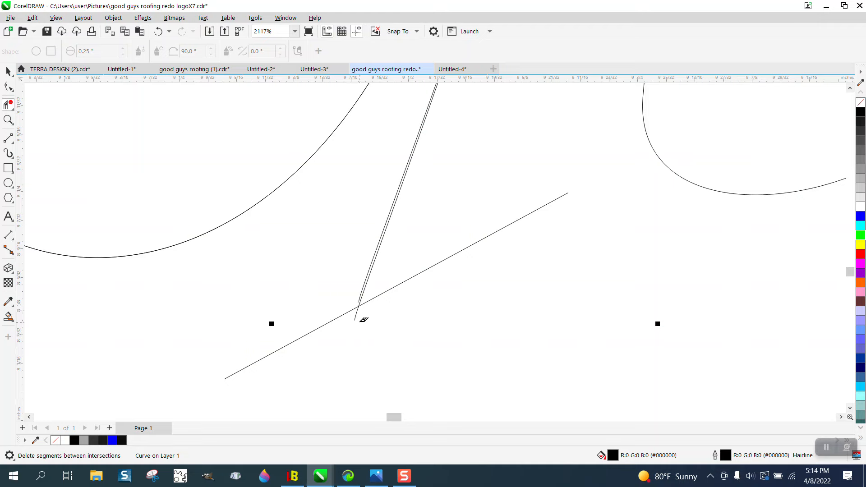
# Pull the G's duplicate curve away from the one beneath it and delete its overlapping nodes
pyautogui.click(8, 86)
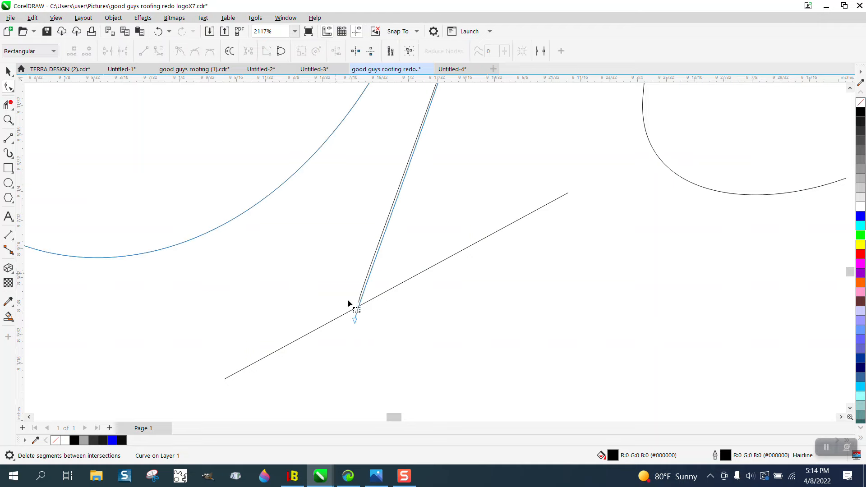
pyautogui.moveTo(354, 320); pyautogui.dragTo(440, 325)
pyautogui.scroll(-3, 424, 331)
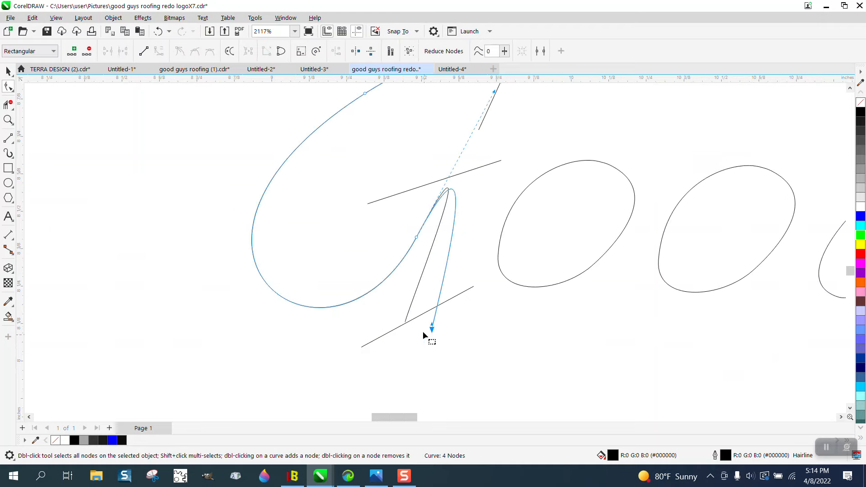
pyautogui.doubleClick(432, 327)
pyautogui.moveTo(417, 240); pyautogui.dragTo(405, 230)
pyautogui.press('Delete')
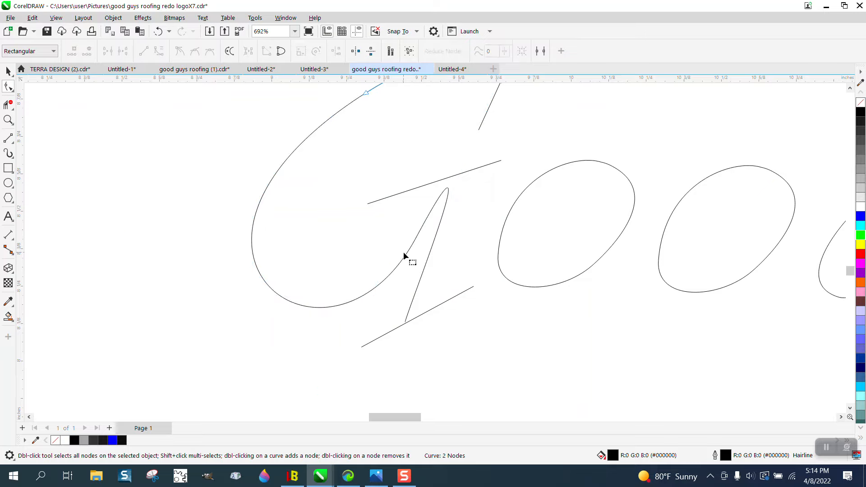
pyautogui.scroll(-2, 402, 251)
pyautogui.click(505, 166)
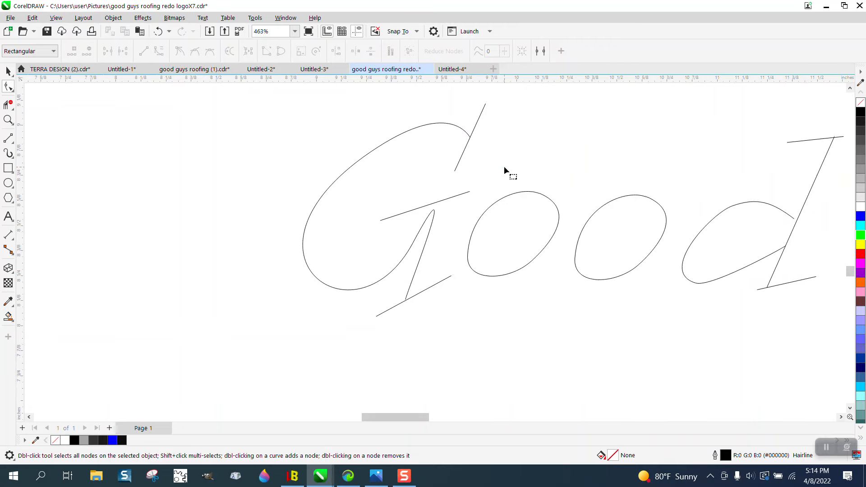
# Extend the remaining G stem's lower end past the foot stroke and trim the overhang with Virtual Segment Delete
pyautogui.click(8, 119)
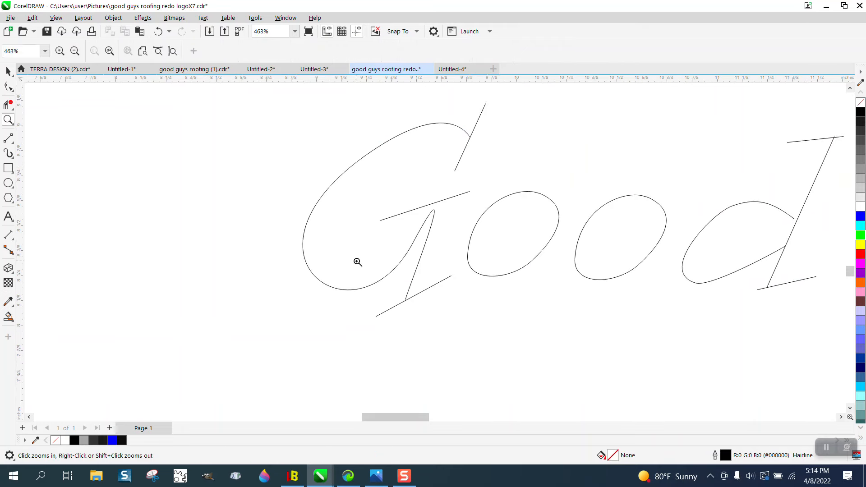
pyautogui.moveTo(367, 265); pyautogui.dragTo(489, 339)
pyautogui.click(8, 87)
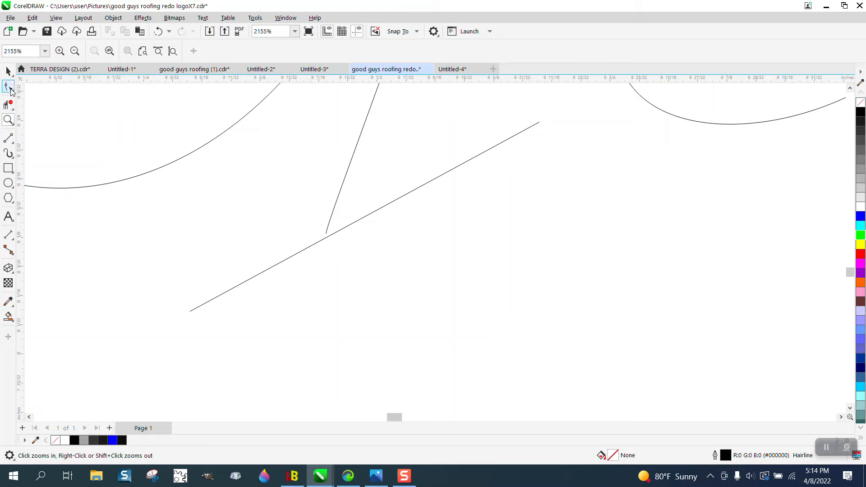
pyautogui.click(325, 234)
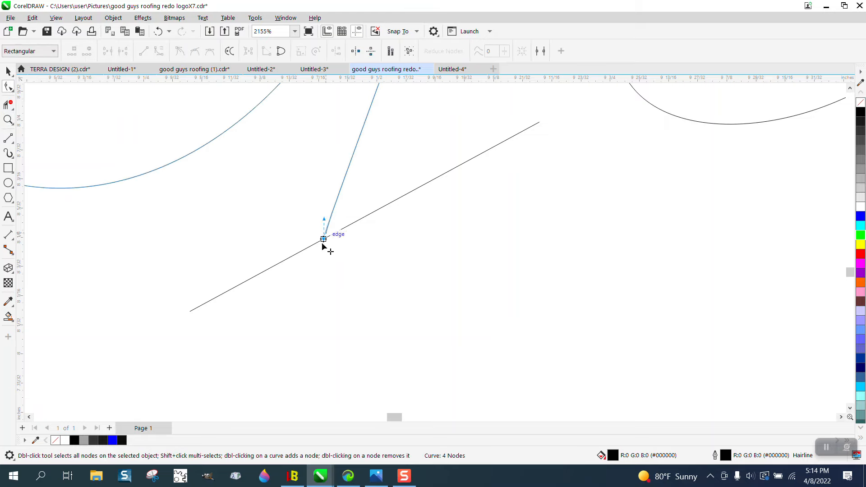
pyautogui.moveTo(325, 235); pyautogui.dragTo(320, 259)
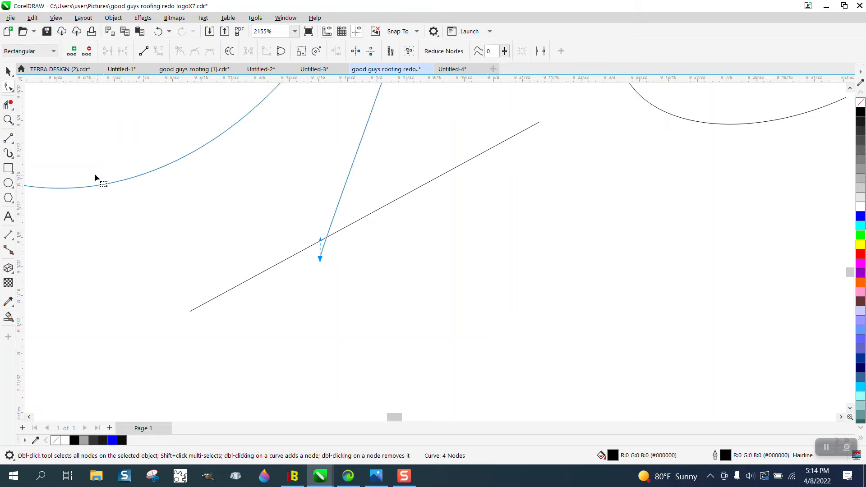
pyautogui.click(12, 107)
pyautogui.click(323, 250)
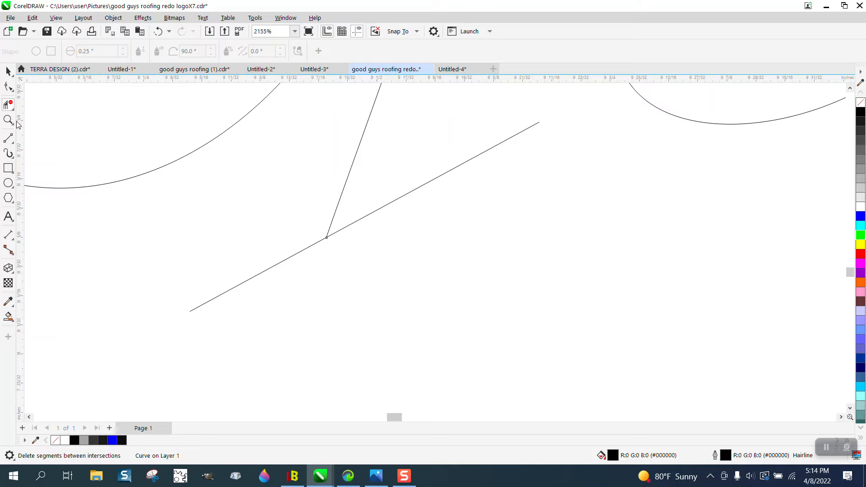
pyautogui.click(7, 69)
pyautogui.click(421, 202)
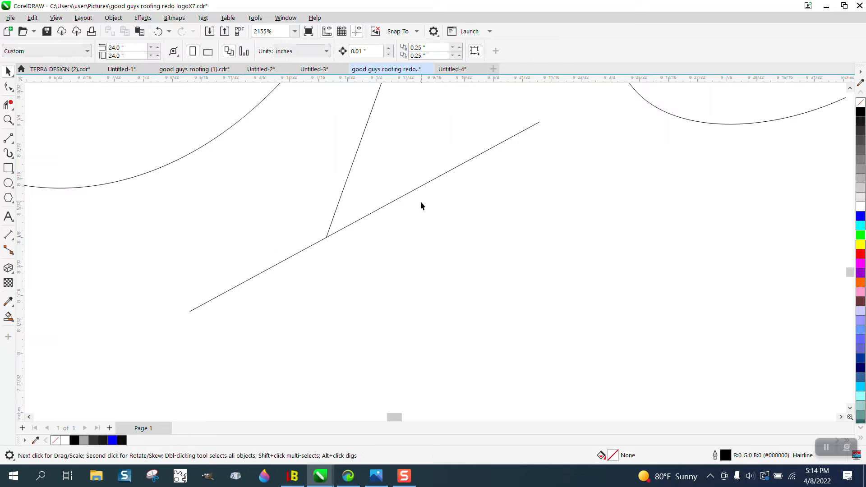
pyautogui.click(415, 192)
pyautogui.press('Delete')
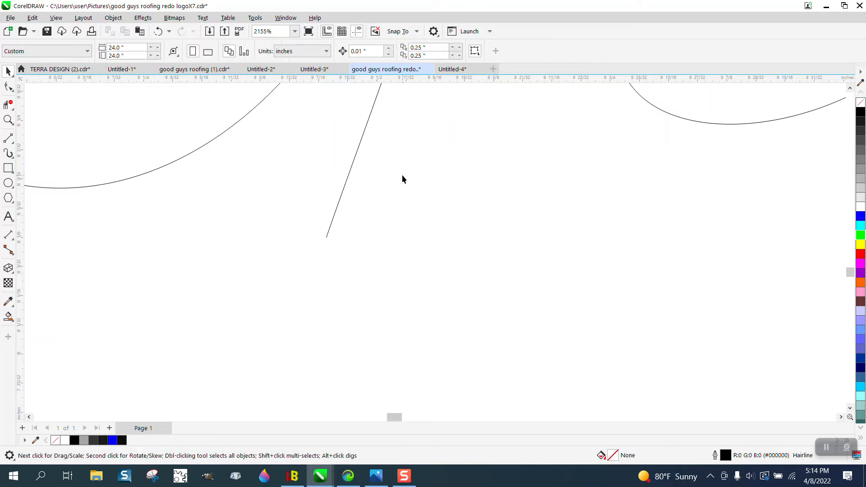
pyautogui.click(157, 31)
# Extend both end nodes of the d's bowl past its slanted stem and trim the overhangs with Virtual Segment Delete
pyautogui.scroll(-4, 218, 188)
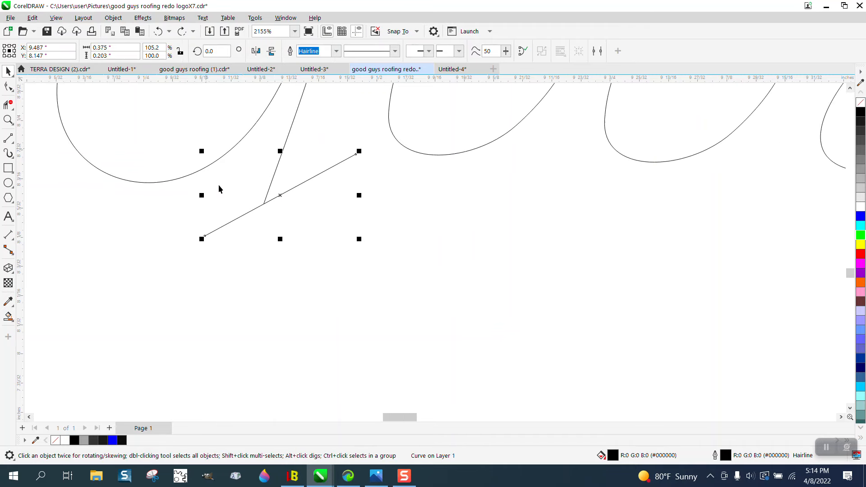
pyautogui.scroll(-2, 278, 191)
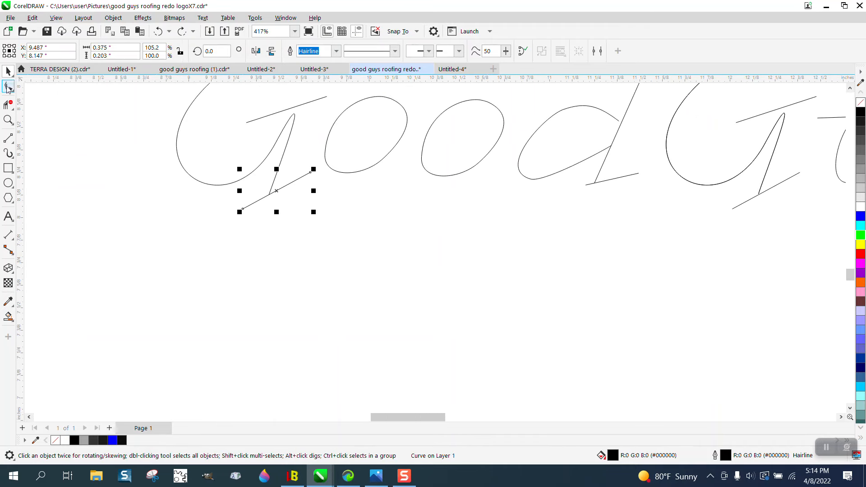
pyautogui.click(8, 119)
pyautogui.moveTo(590, 107); pyautogui.dragTo(646, 171)
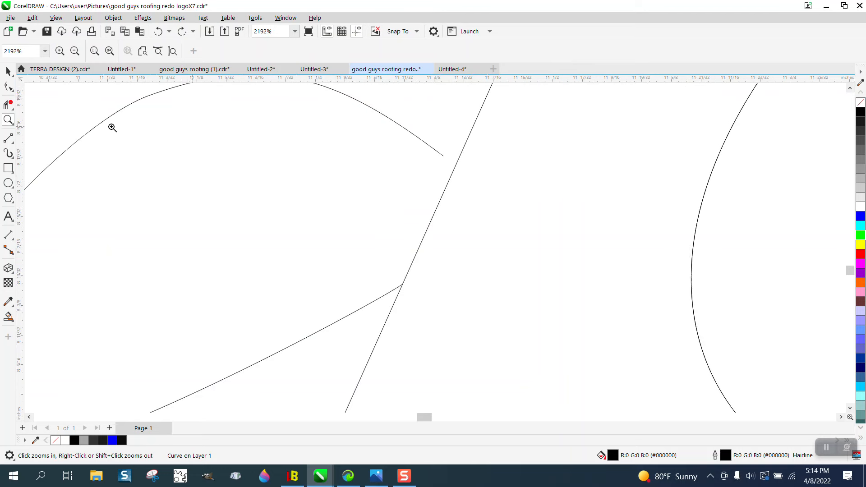
pyautogui.click(8, 86)
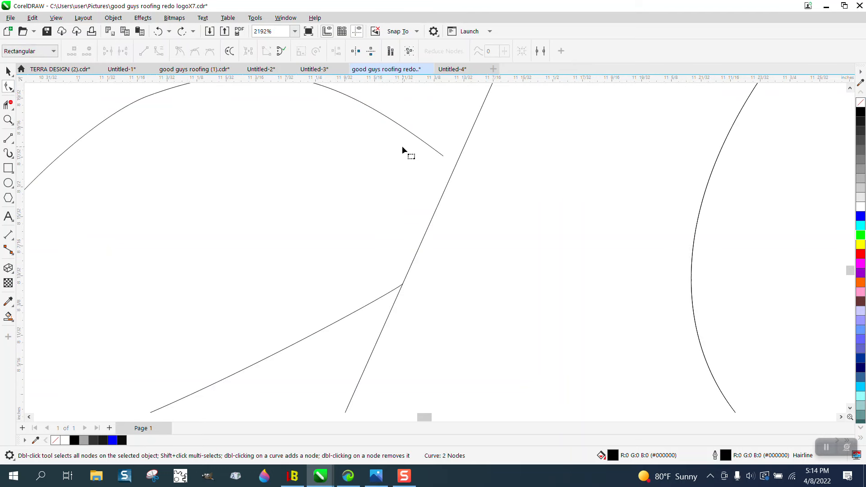
pyautogui.click(444, 156)
pyautogui.moveTo(448, 159); pyautogui.dragTo(463, 171)
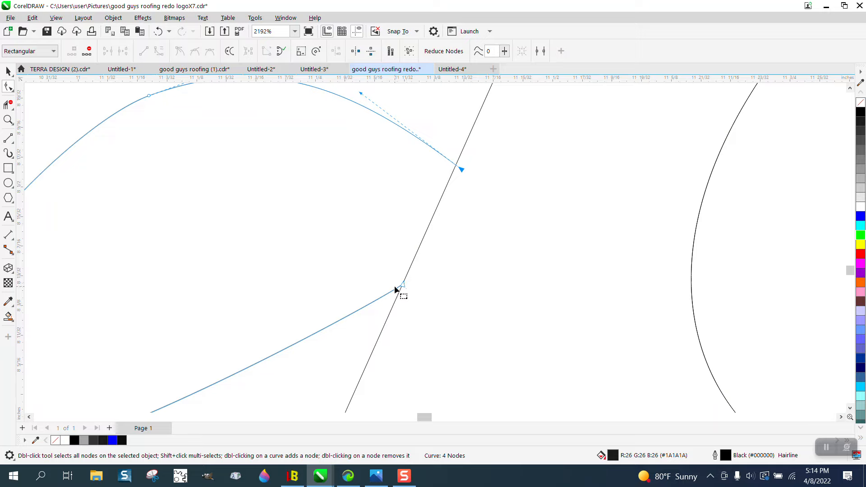
pyautogui.moveTo(403, 285)
pyautogui.mouseDown()
pyautogui.moveTo(416, 282)
pyautogui.moveTo(419, 294)
pyautogui.moveTo(417, 277)
pyautogui.mouseUp()
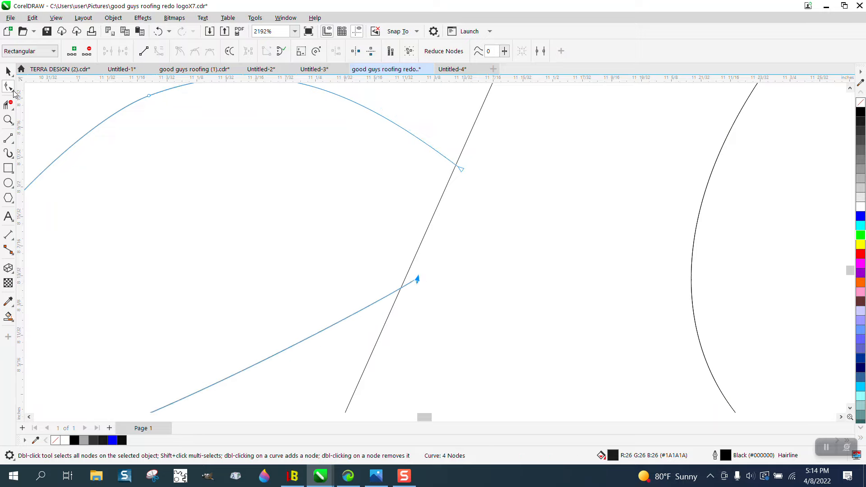
pyautogui.click(8, 105)
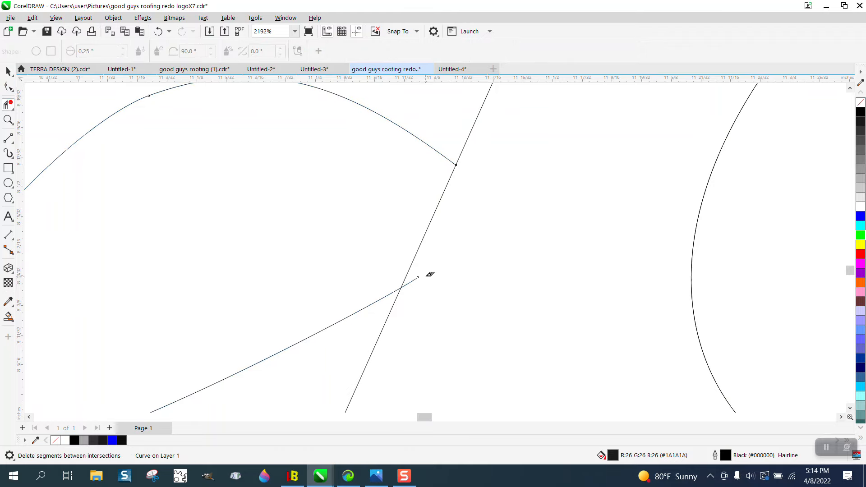
# Ungroup the capital G of "Guys" so its individual curves can be edited
pyautogui.scroll(-3, 370, 250)
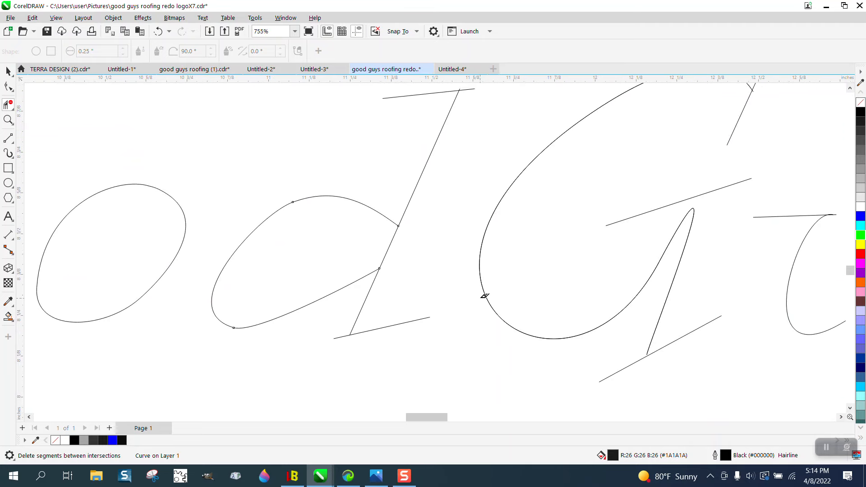
pyautogui.scroll(-1, 484, 296)
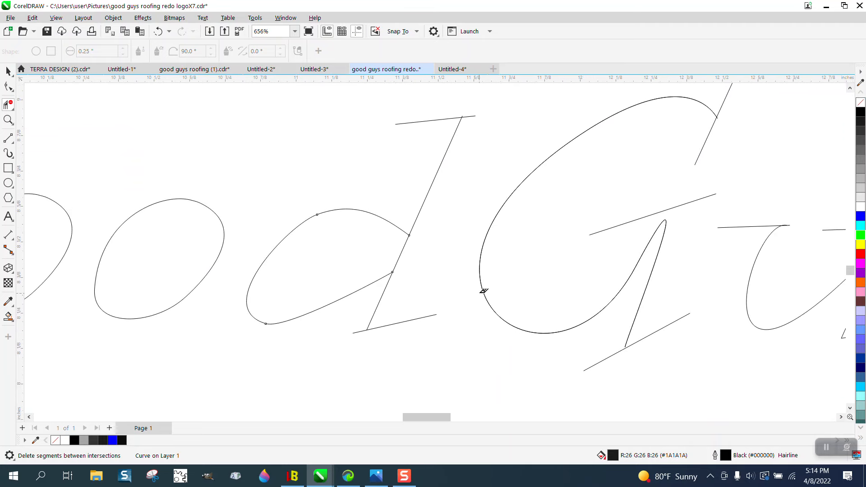
pyautogui.click(8, 120)
pyautogui.moveTo(589, 321); pyautogui.dragTo(645, 370)
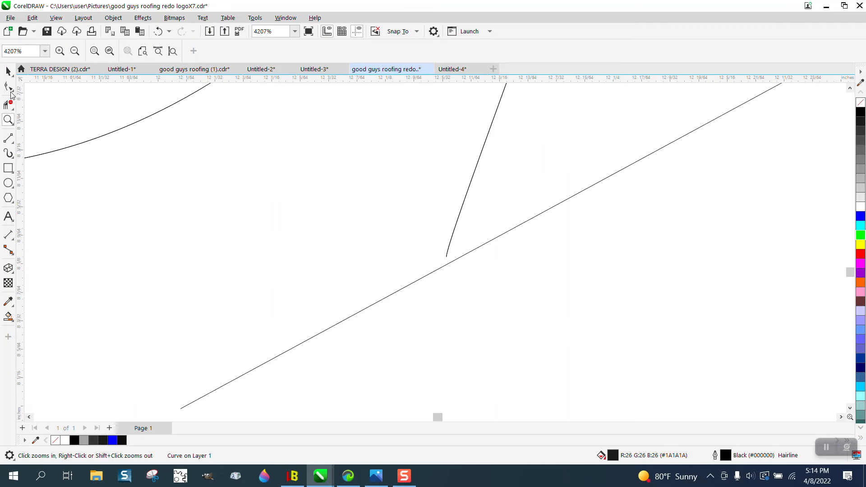
pyautogui.click(8, 86)
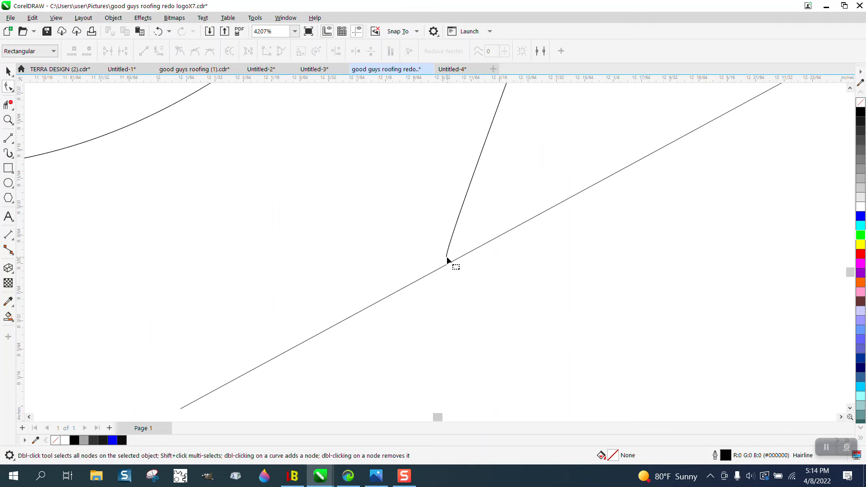
pyautogui.click(7, 69)
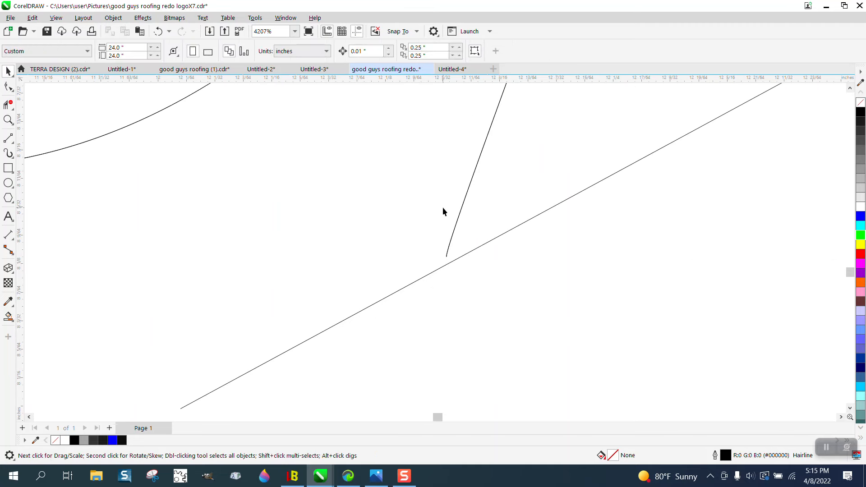
pyautogui.click(459, 218)
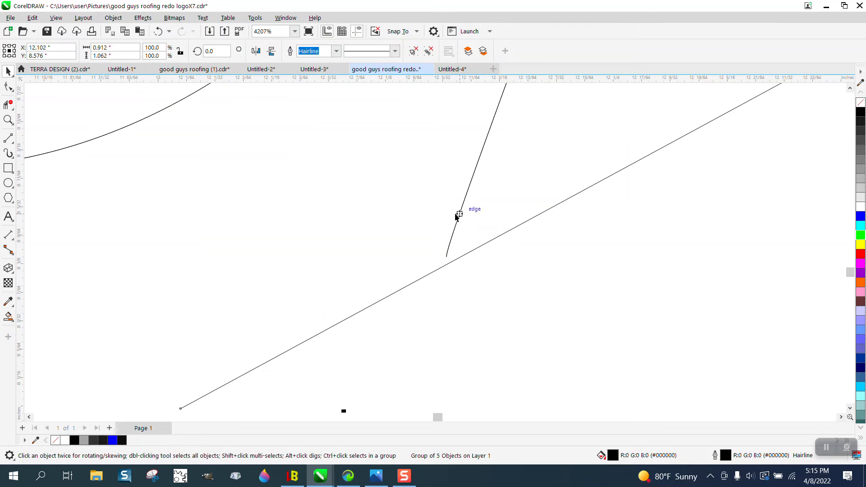
pyautogui.click(113, 18)
pyautogui.moveTo(174, 196)
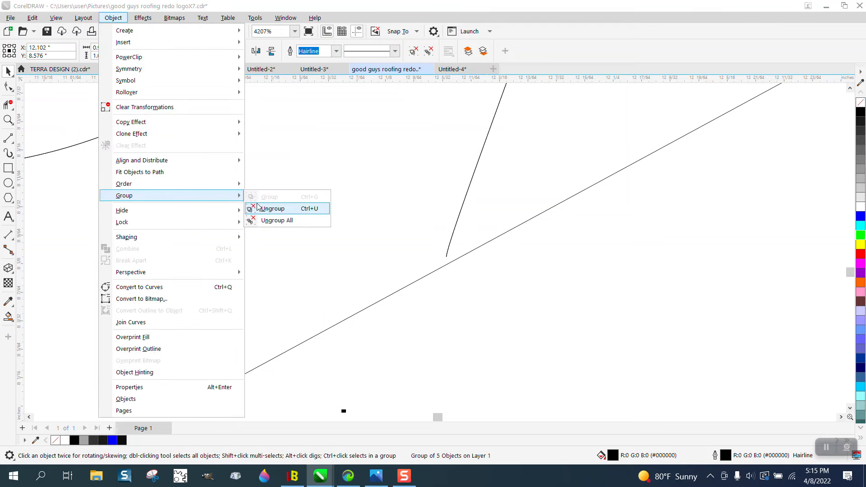
pyautogui.click(269, 209)
# Pull the duplicate curve of the "Guys" G away from the one beneath it and delete the duplicate's nodes
pyautogui.click(9, 86)
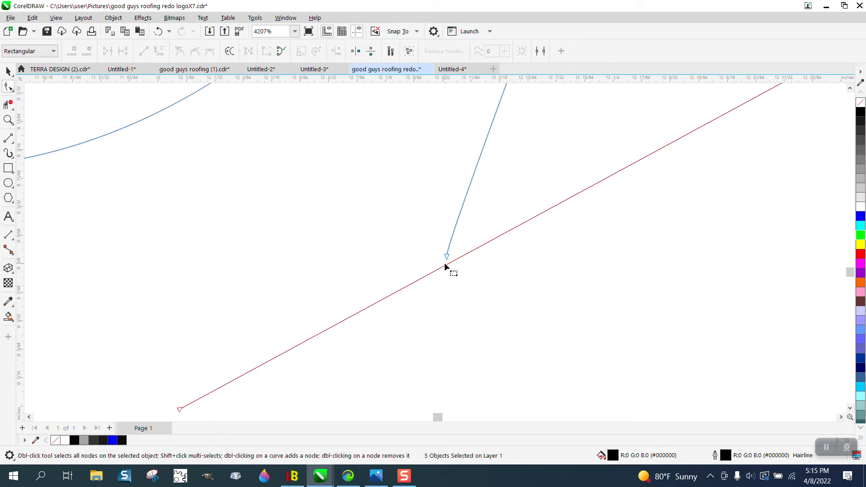
pyautogui.moveTo(446, 258); pyautogui.dragTo(444, 279)
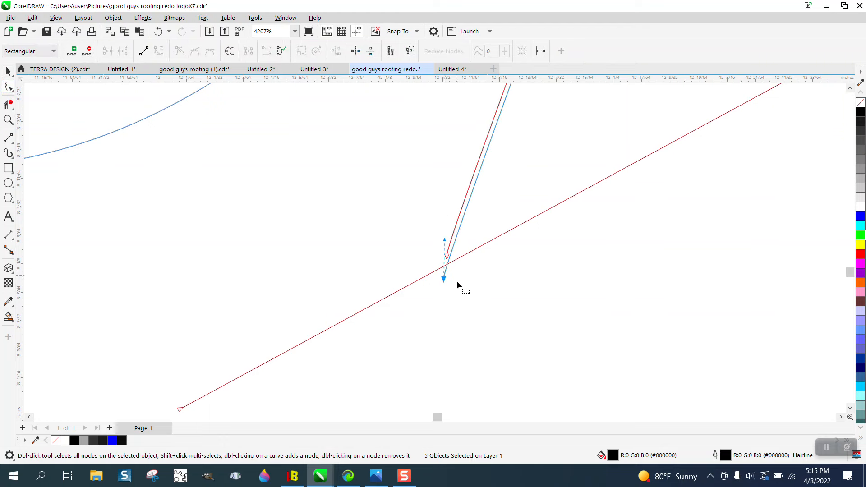
pyautogui.scroll(-6, 456, 281)
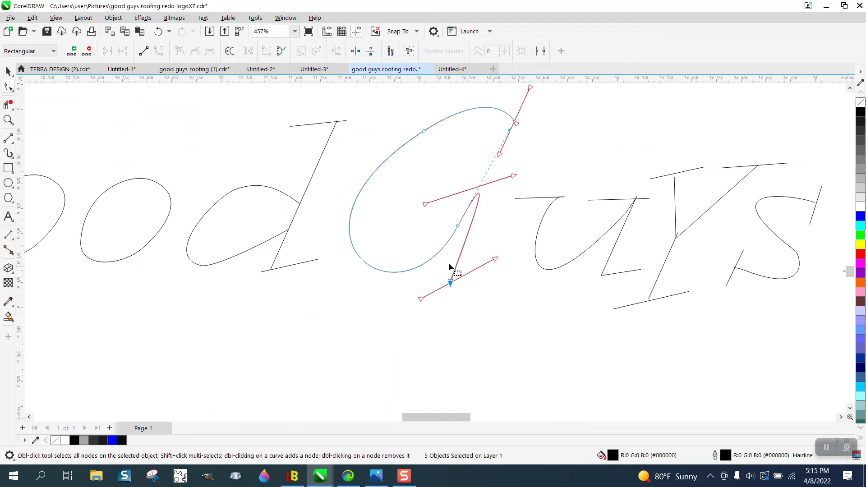
pyautogui.press('Delete')
pyautogui.doubleClick(457, 226)
pyautogui.doubleClick(425, 131)
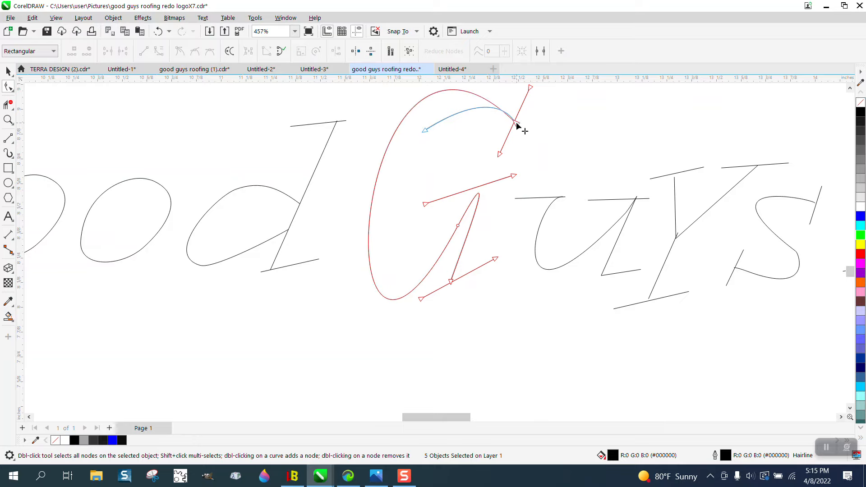
pyautogui.click(157, 31)
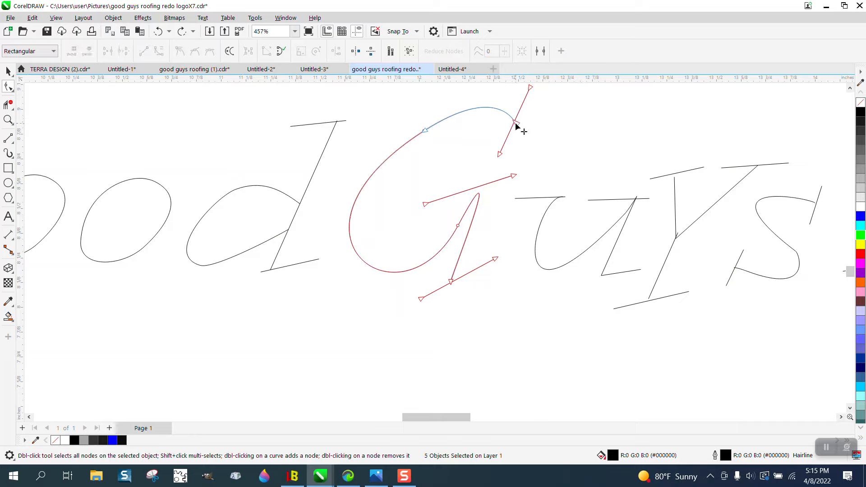
pyautogui.moveTo(516, 123); pyautogui.dragTo(508, 137)
pyautogui.press('Delete')
# Extend the remaining stem of the "Guys" G past its foot stroke and trim the overhang with Virtual Segment Delete
pyautogui.moveTo(451, 283); pyautogui.dragTo(450, 293)
pyautogui.click(8, 105)
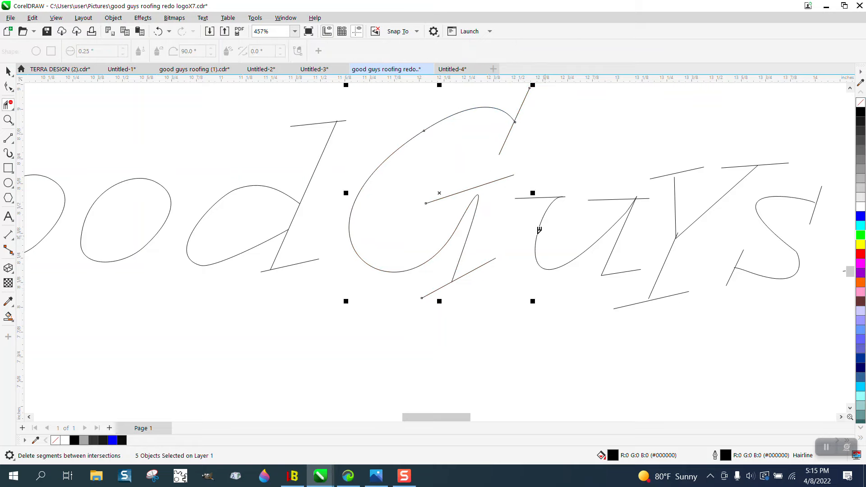
# Trim the overshooting curve end and the serif stub at the u's upper-left corner with Virtual Segment Delete
pyautogui.click(8, 119)
pyautogui.moveTo(522, 187); pyautogui.dragTo(615, 221)
pyautogui.click(8, 105)
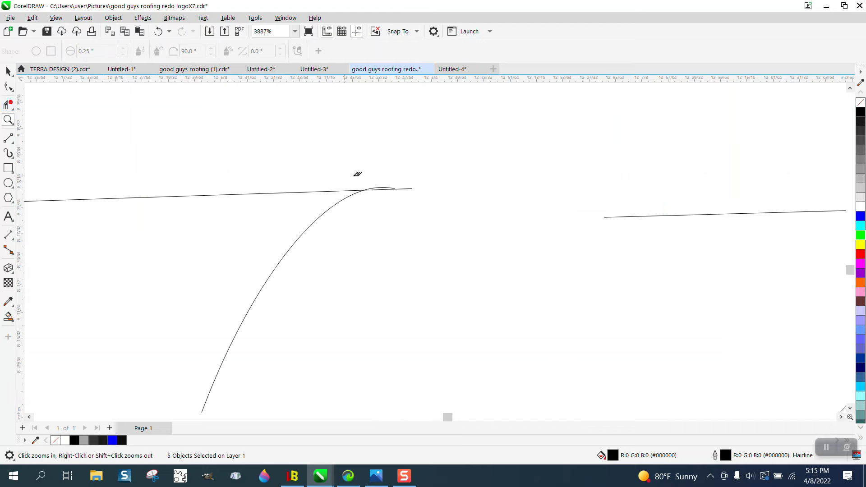
pyautogui.click(389, 188)
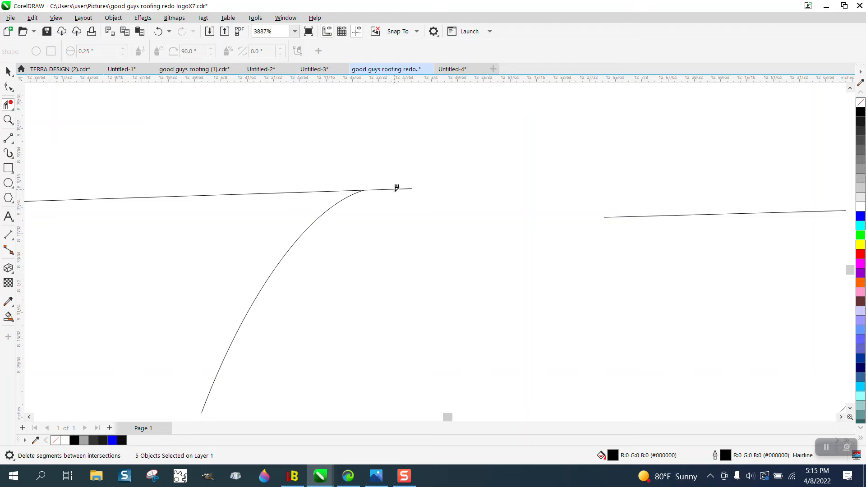
pyautogui.click(405, 194)
# Try to select the overshooting upper end node of the Y's lower stem
pyautogui.scroll(-5, 363, 190)
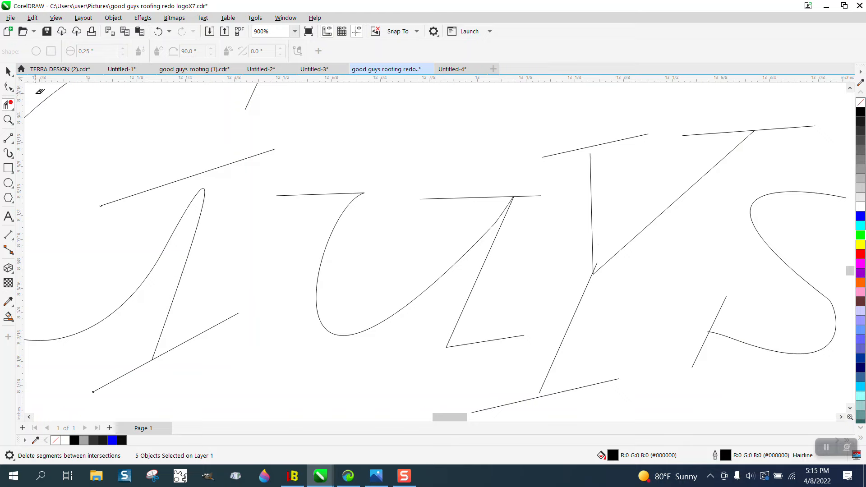
pyautogui.click(8, 119)
pyautogui.moveTo(561, 232); pyautogui.dragTo(659, 314)
pyautogui.click(8, 87)
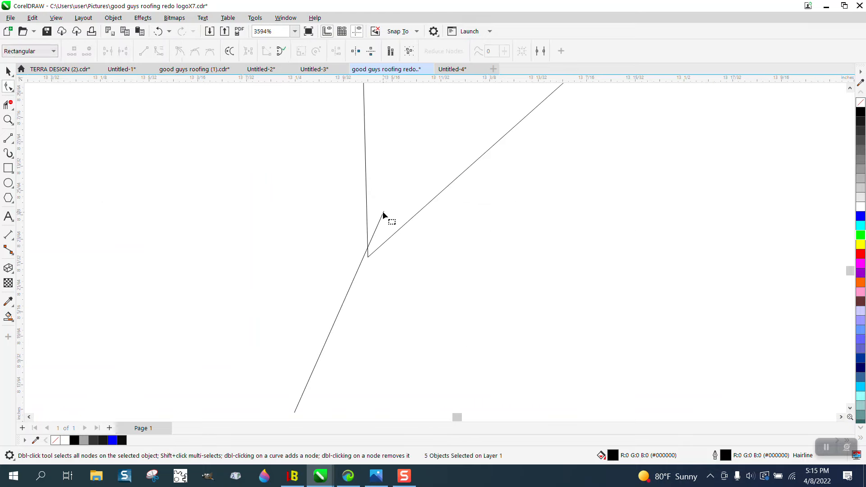
pyautogui.click(384, 213)
# Select the entire "Good Guys Roofing" lettering and ungroup its remaining letter groups
pyautogui.click(8, 72)
pyautogui.scroll(-1, 354, 218)
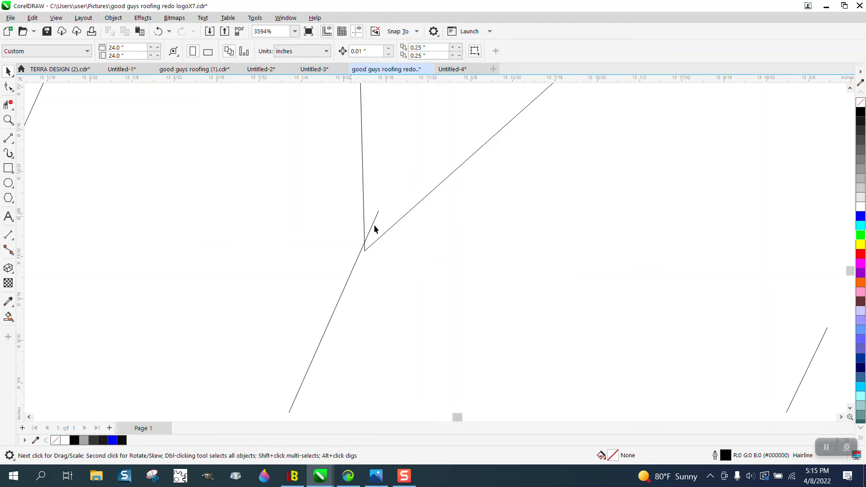
pyautogui.scroll(-10, 405, 214)
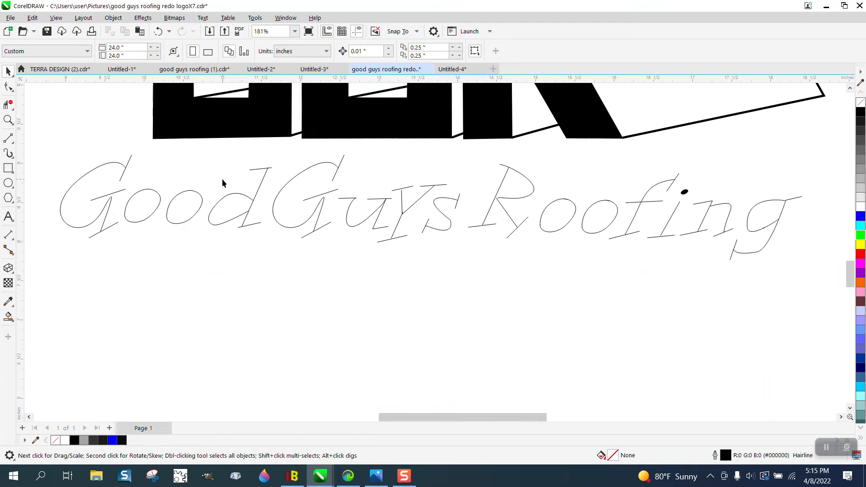
pyautogui.moveTo(50, 138); pyautogui.dragTo(815, 286)
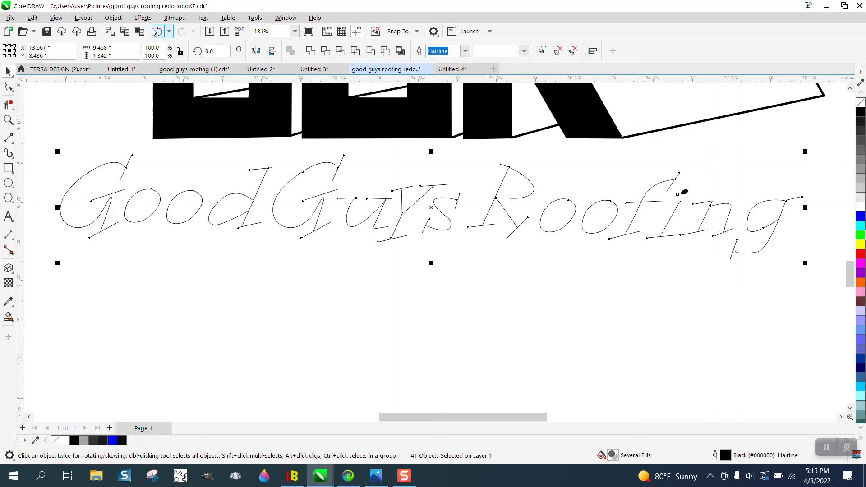
pyautogui.click(113, 18)
pyautogui.moveTo(139, 195)
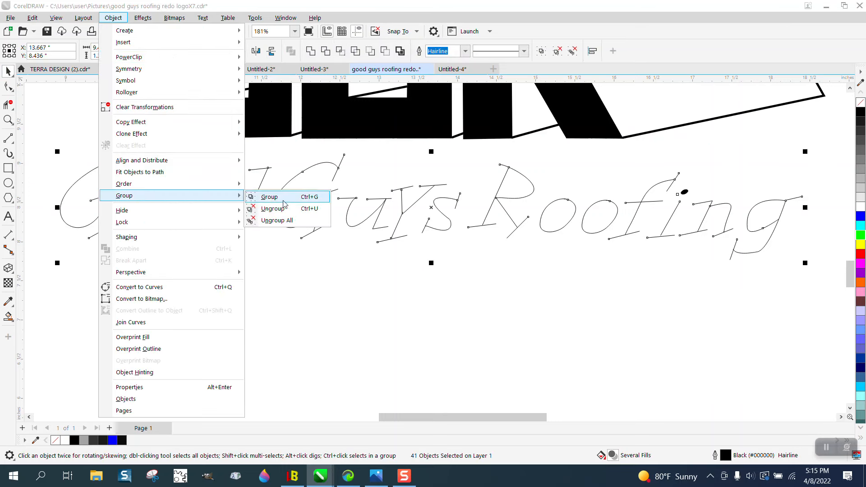
pyautogui.click(273, 208)
# Trim the part of the Y's lower stem that overshoots into the V with Virtual Segment Delete
pyautogui.click(8, 119)
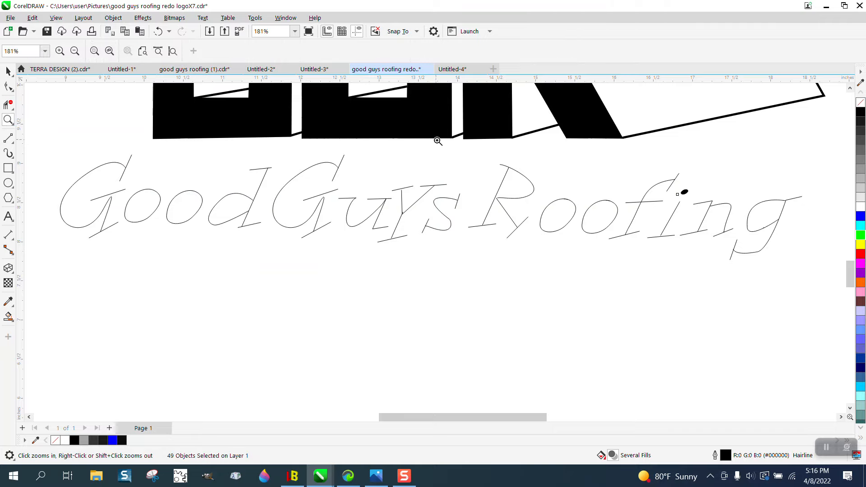
pyautogui.moveTo(396, 167); pyautogui.dragTo(481, 217)
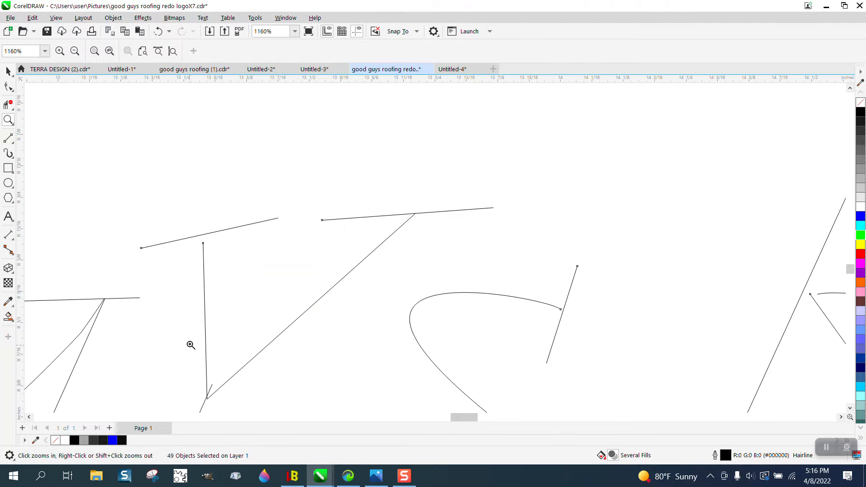
pyautogui.moveTo(190, 346); pyautogui.dragTo(277, 400)
pyautogui.click(8, 86)
pyautogui.scroll(-2, 251, 270)
pyautogui.click(7, 104)
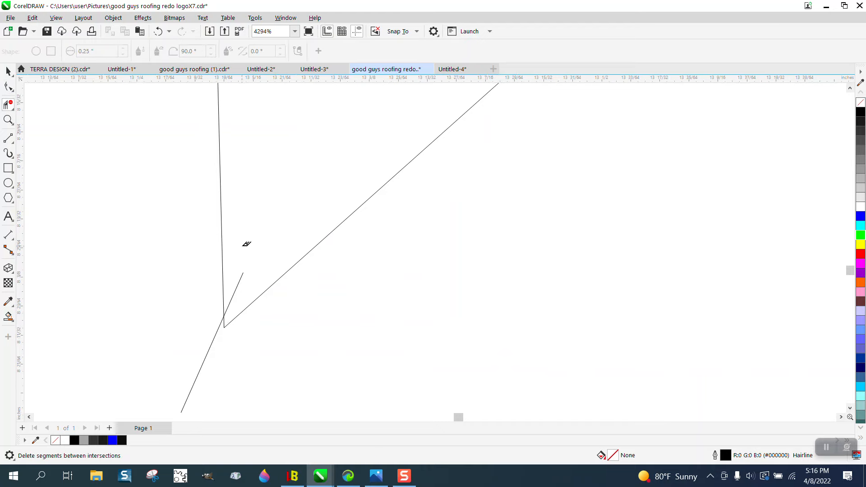
pyautogui.click(243, 276)
# Move the upper end node of the Y's lower stem onto the corner where the two arms meet
pyautogui.click(8, 87)
pyautogui.click(216, 337)
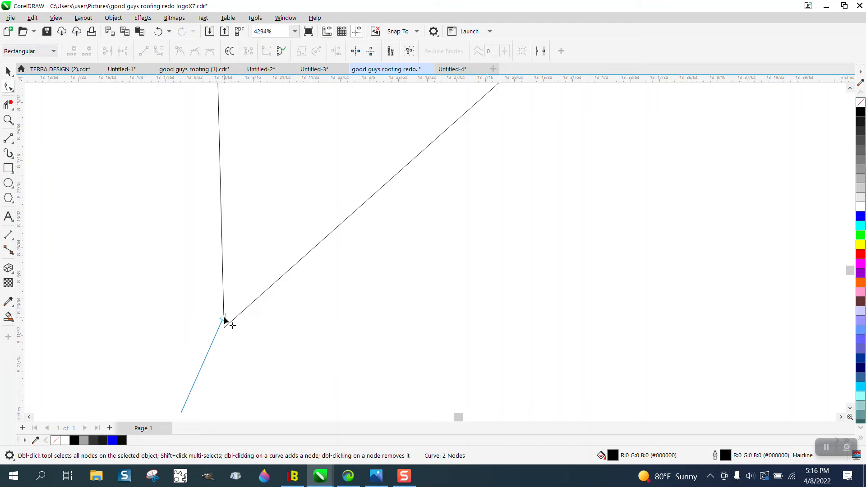
pyautogui.moveTo(223, 317); pyautogui.dragTo(224, 328)
# Extend the upper end nodes of the Y's two arms slightly past their serif lines
pyautogui.scroll(-1, 210, 299)
pyautogui.scroll(-4, 210, 299)
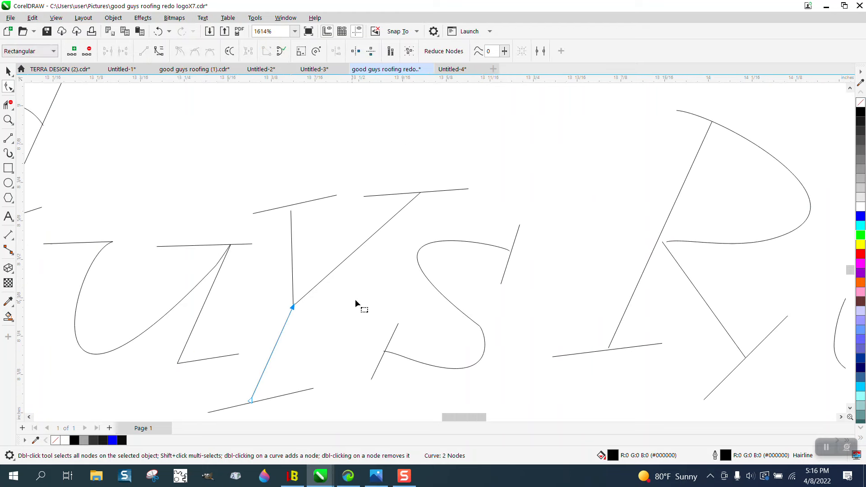
pyautogui.click(8, 120)
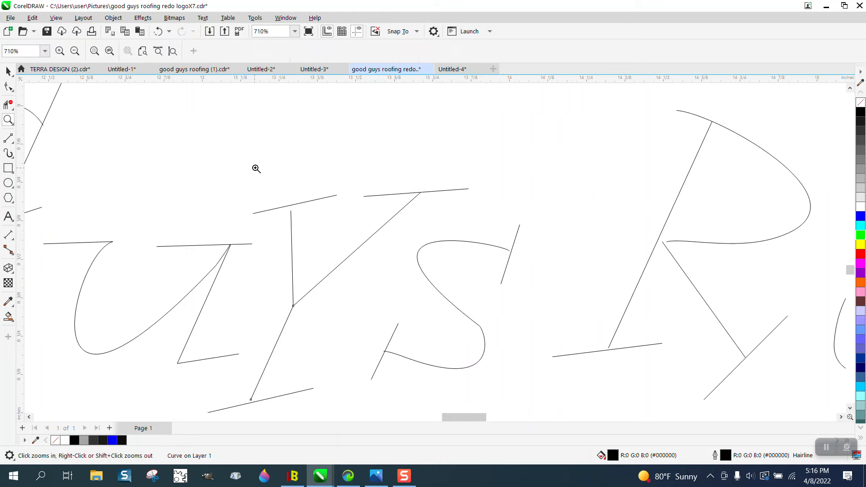
pyautogui.moveTo(232, 169); pyautogui.dragTo(549, 267)
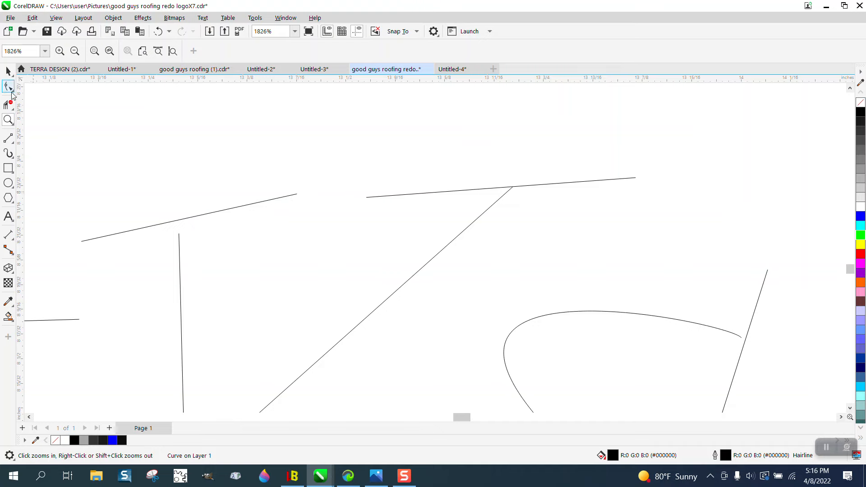
pyautogui.click(8, 86)
pyautogui.click(179, 239)
pyautogui.moveTo(180, 235); pyautogui.dragTo(178, 215)
pyautogui.moveTo(514, 188); pyautogui.dragTo(523, 179)
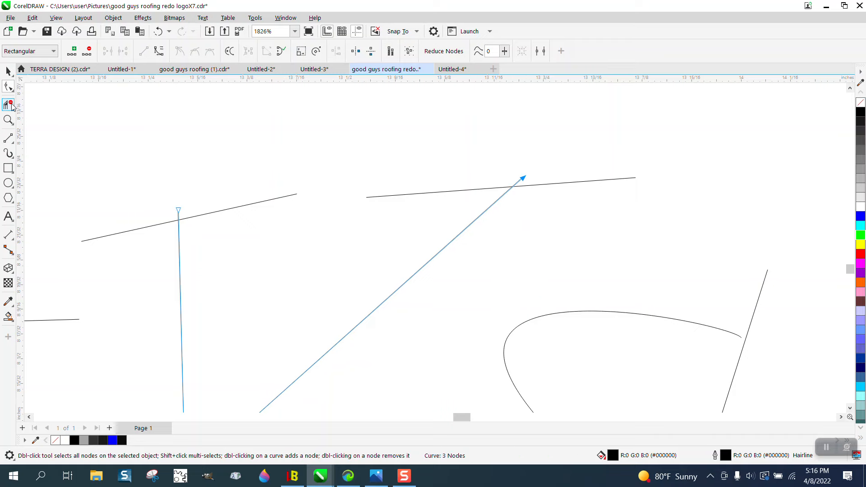
# Trim the overshooting tips of both Y arms above their serifs with Virtual Segment Delete
pyautogui.click(8, 105)
pyautogui.click(53, 129)
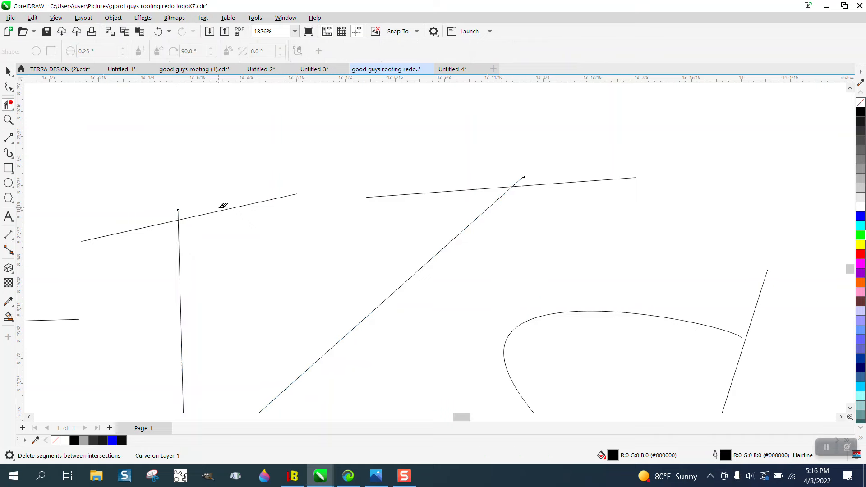
pyautogui.click(179, 213)
pyautogui.scroll(-2, 573, 179)
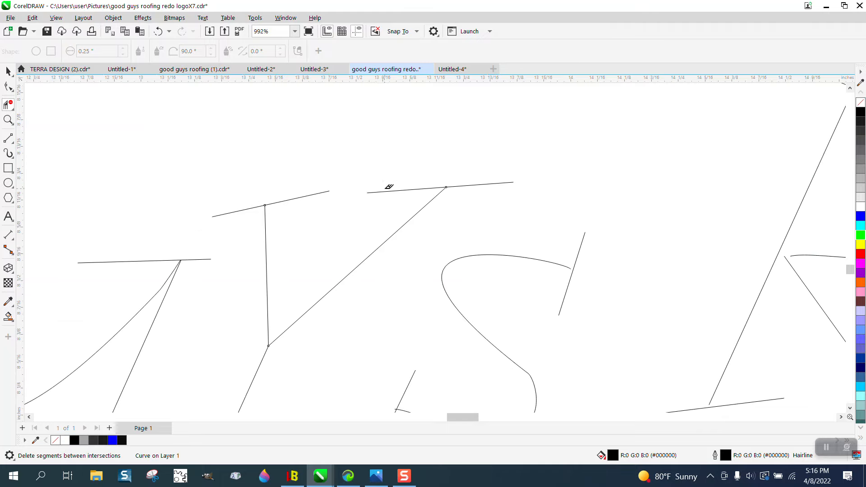
# Extend the S's upper end node across its serif line and trim the overshoot with Virtual Segment Delete
pyautogui.click(8, 120)
pyautogui.moveTo(478, 215); pyautogui.dragTo(689, 338)
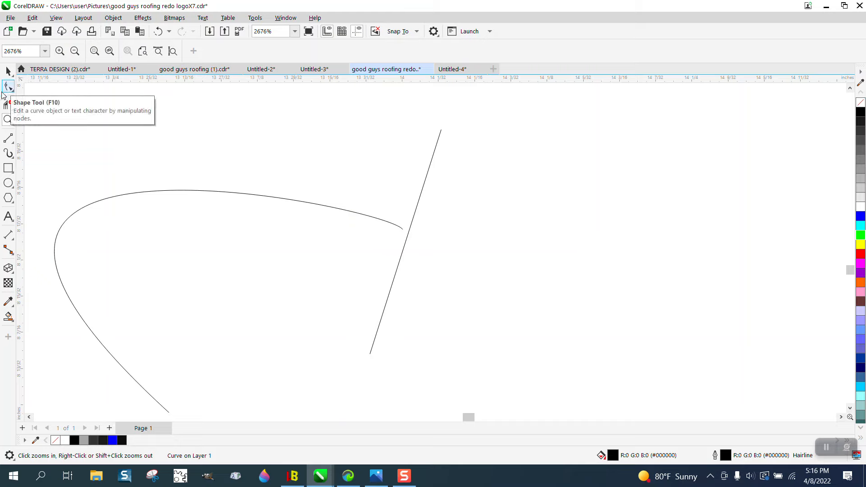
pyautogui.click(8, 87)
pyautogui.moveTo(398, 227)
pyautogui.mouseDown()
pyautogui.moveTo(421, 237)
pyautogui.moveTo(396, 222)
pyautogui.moveTo(411, 233)
pyautogui.mouseUp()
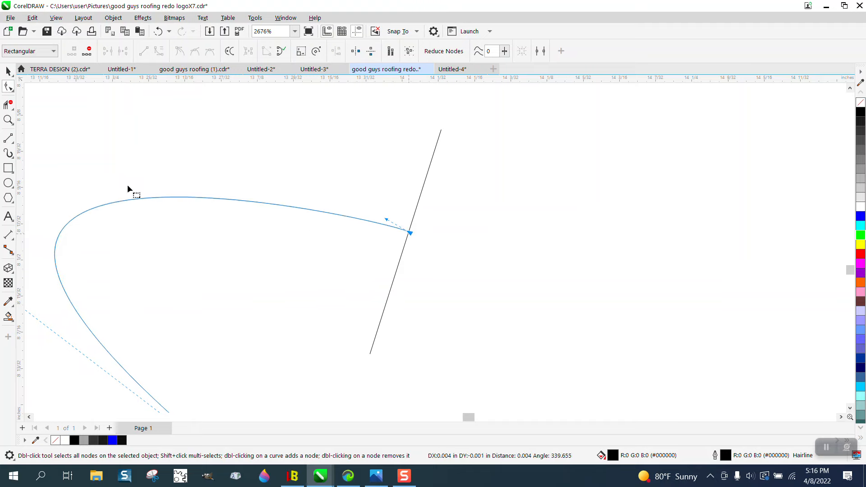
pyautogui.click(8, 105)
pyautogui.scroll(-3, 276, 198)
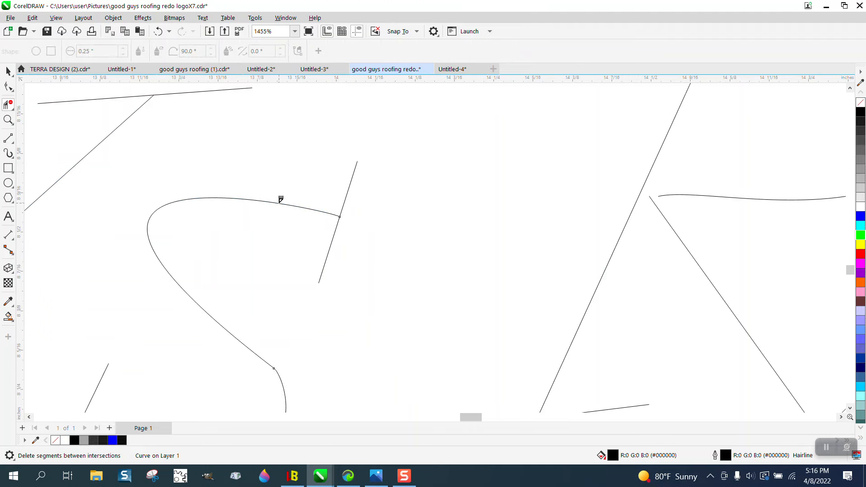
pyautogui.scroll(-1, 306, 203)
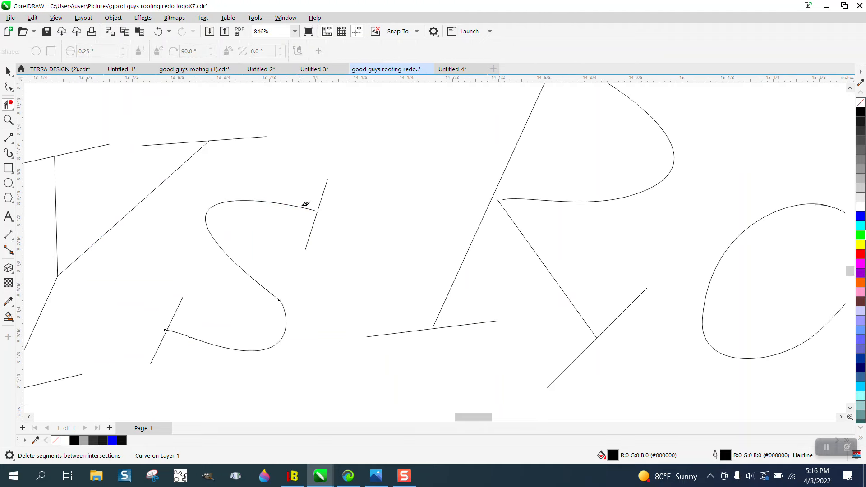
# Extend the lower end of the R's stem past its foot serif and trim the overshoot with Virtual Segment Delete
pyautogui.click(8, 86)
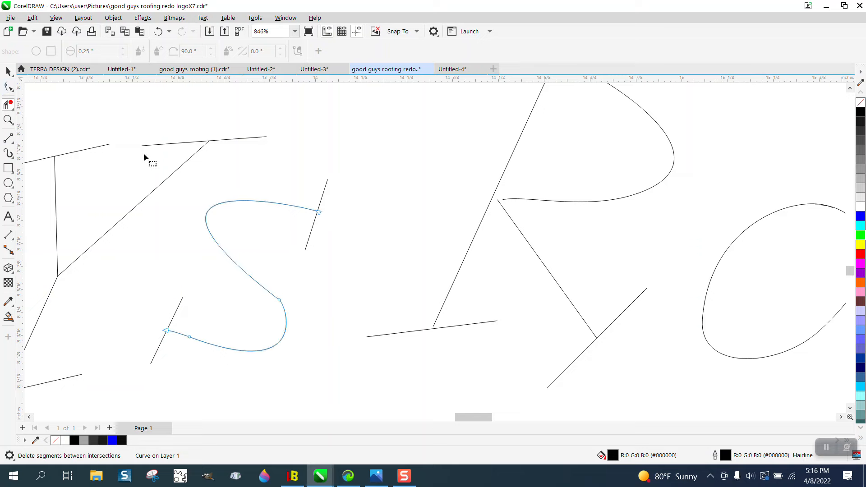
pyautogui.click(438, 321)
pyautogui.moveTo(434, 325); pyautogui.dragTo(425, 344)
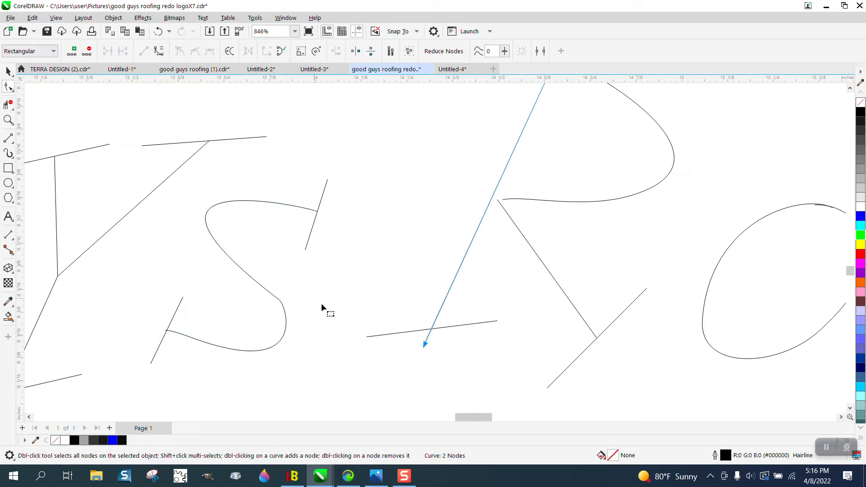
pyautogui.click(8, 104)
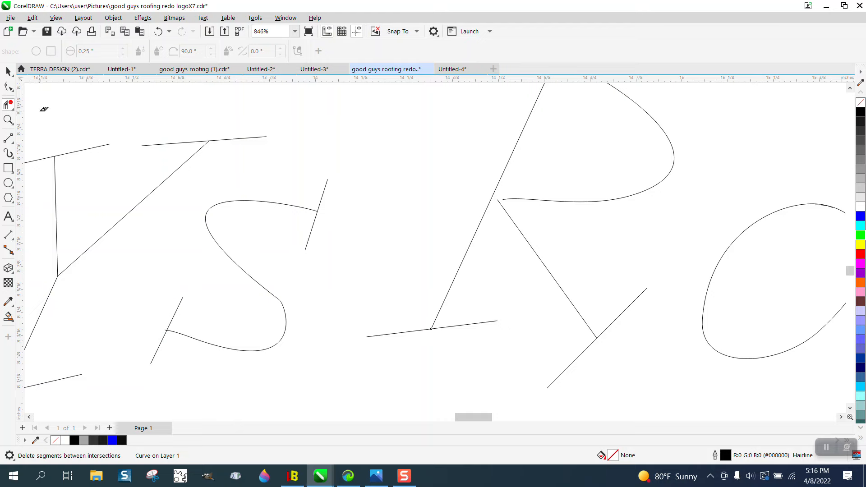
# Move the lower end node of the R's bowl onto the upper end of its diagonal leg
pyautogui.click(8, 86)
pyautogui.click(8, 119)
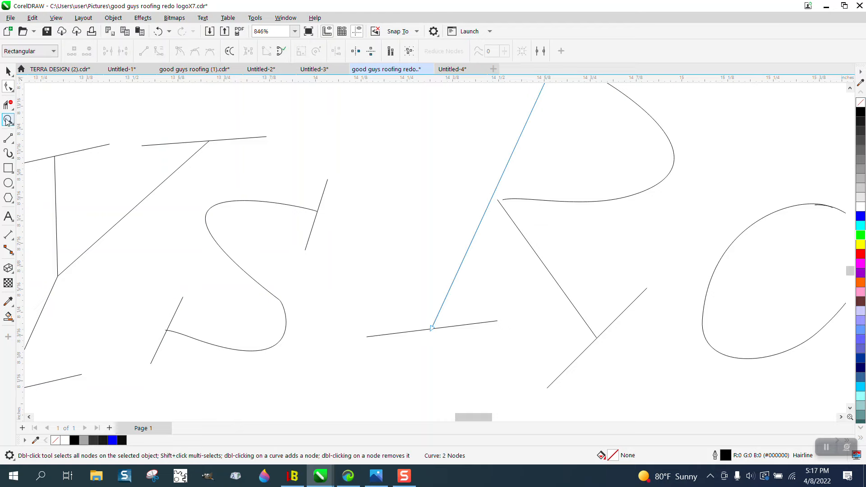
pyautogui.moveTo(457, 161); pyautogui.dragTo(595, 246)
pyautogui.click(8, 87)
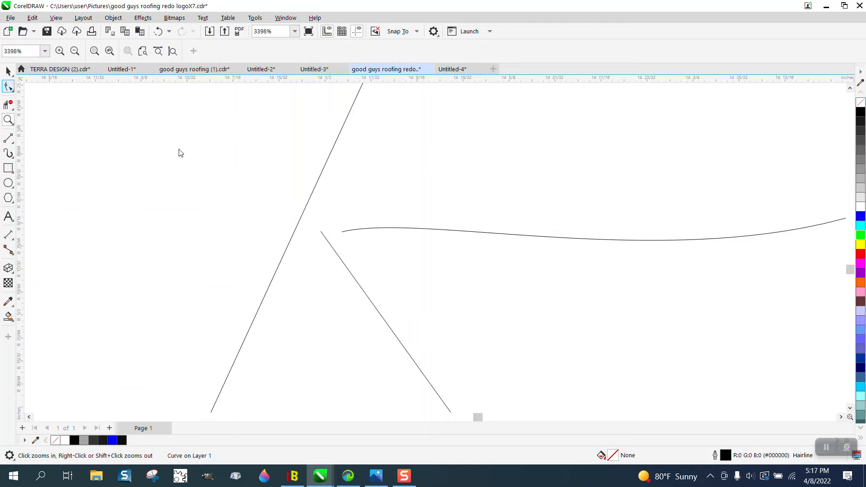
pyautogui.click(342, 230)
pyautogui.moveTo(342, 232); pyautogui.dragTo(323, 234)
pyautogui.scroll(-4, 269, 218)
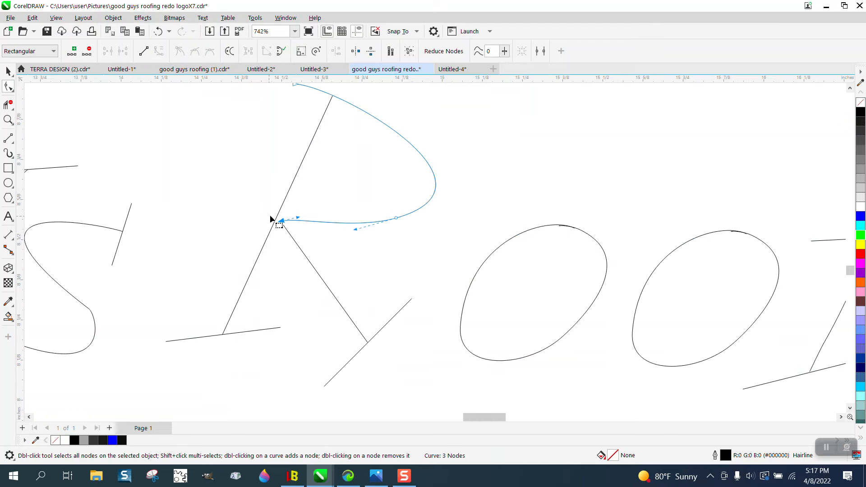
# Delete the overlapping stray segments near the tops of both o's in "Roofing" with Virtual Segment Delete
pyautogui.press('z')
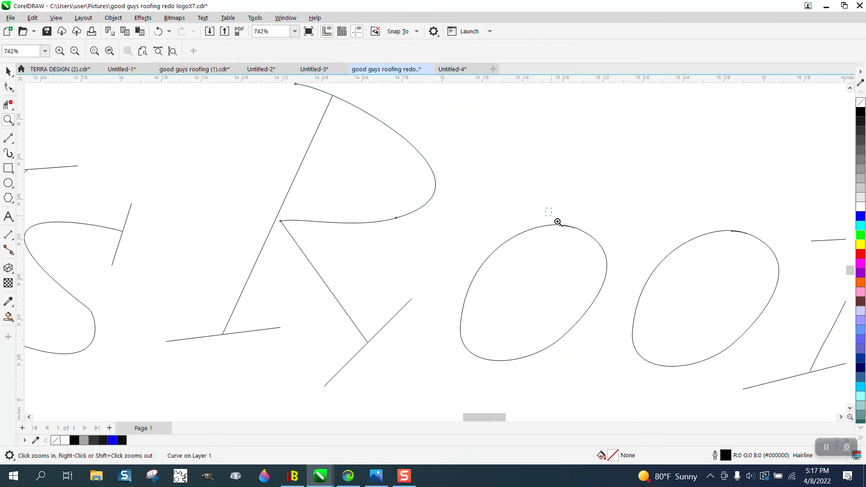
pyautogui.moveTo(548, 209); pyautogui.dragTo(773, 293)
pyautogui.click(7, 105)
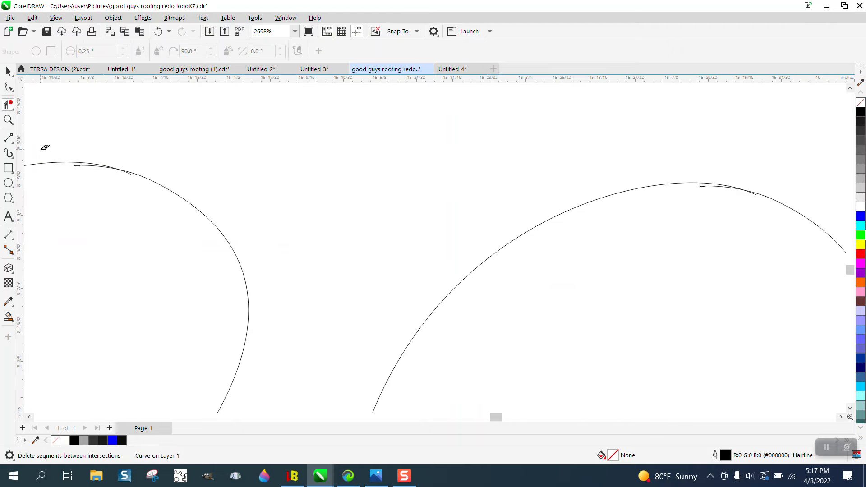
pyautogui.click(85, 163)
pyautogui.click(751, 194)
# Select all the curves from "Good Guys" through the R and display their nodes for shape editing
pyautogui.scroll(-5, 360, 178)
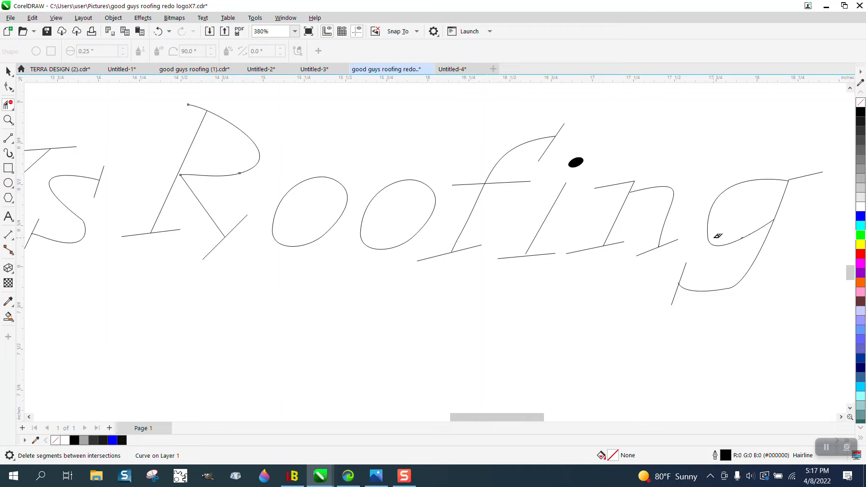
pyautogui.scroll(-1, 717, 235)
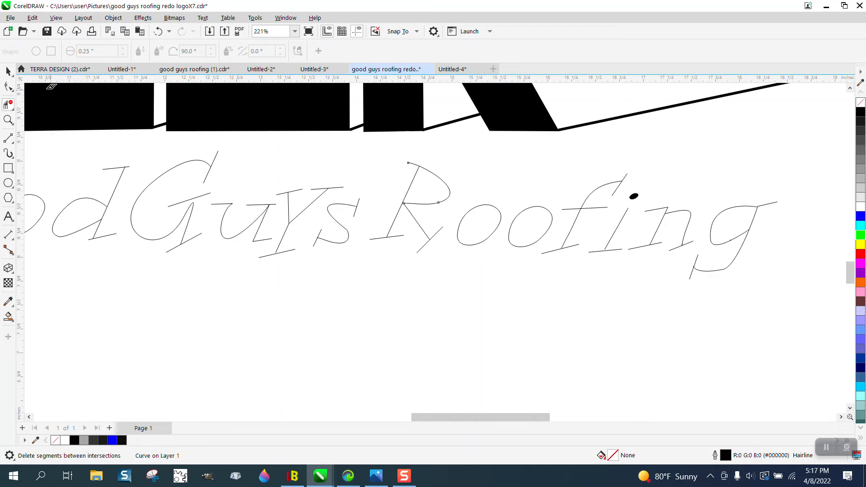
pyautogui.click(8, 71)
pyautogui.click(402, 206)
pyautogui.scroll(-1, 362, 228)
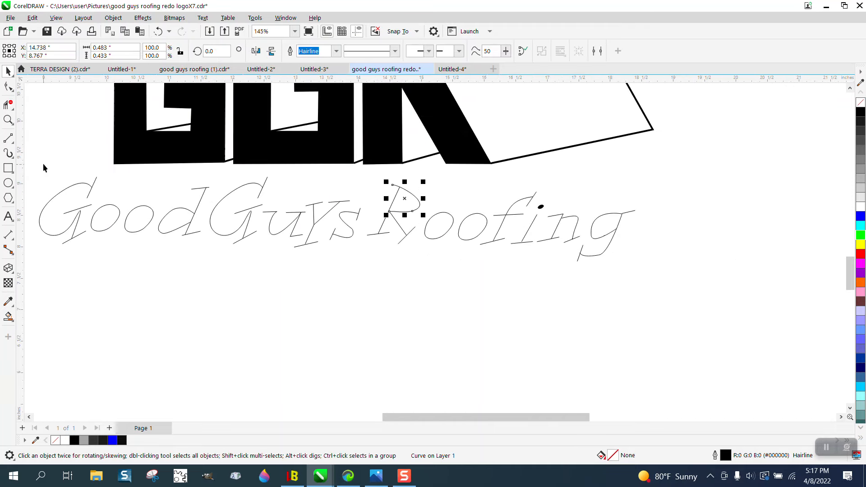
pyautogui.moveTo(33, 157); pyautogui.dragTo(428, 281)
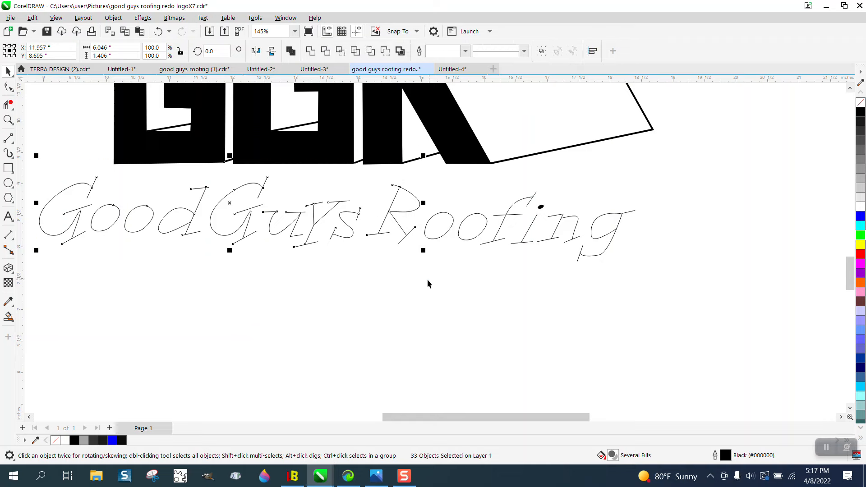
pyautogui.click(8, 87)
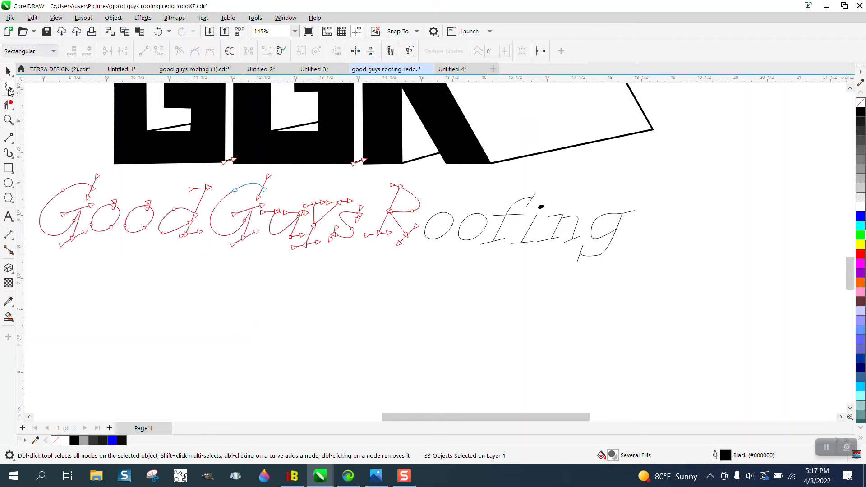
# Open Join Curves and try to join the selected lettering using Extend with a 0.1" gap tolerance
pyautogui.click(284, 19)
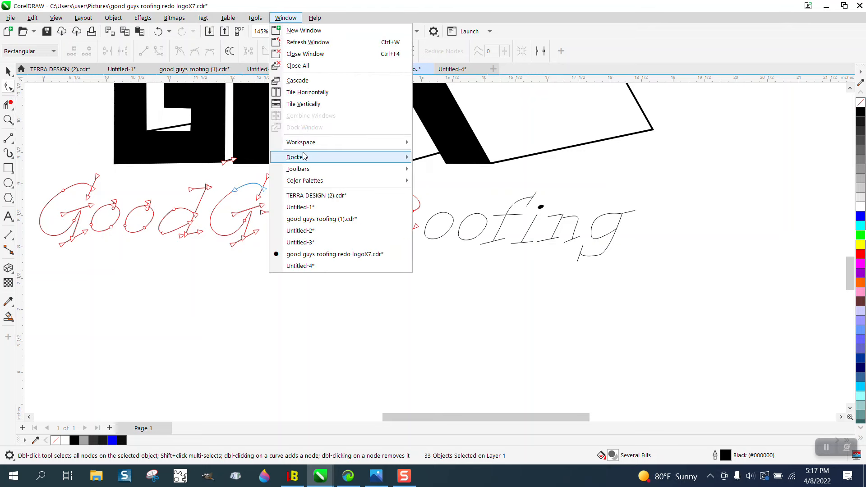
pyautogui.moveTo(305, 156)
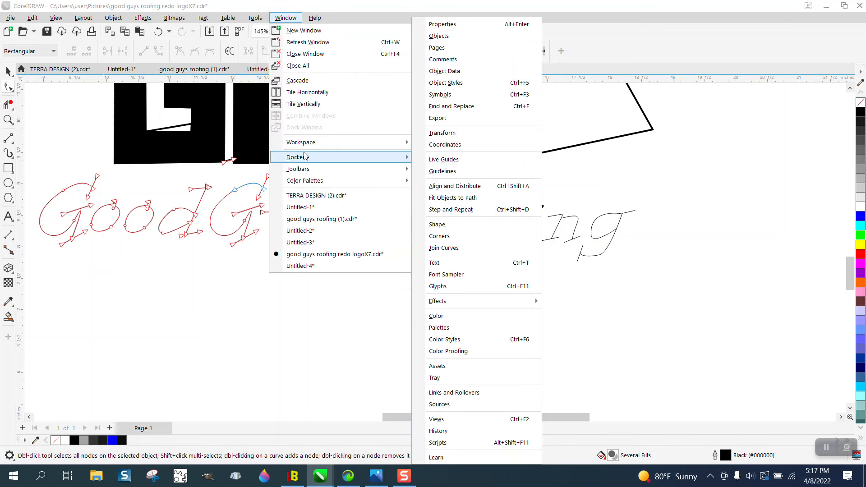
pyautogui.click(444, 247)
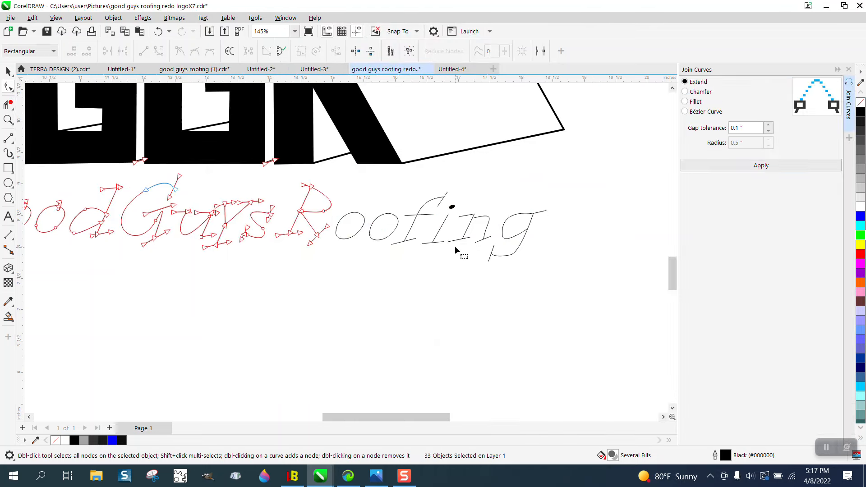
pyautogui.click(762, 167)
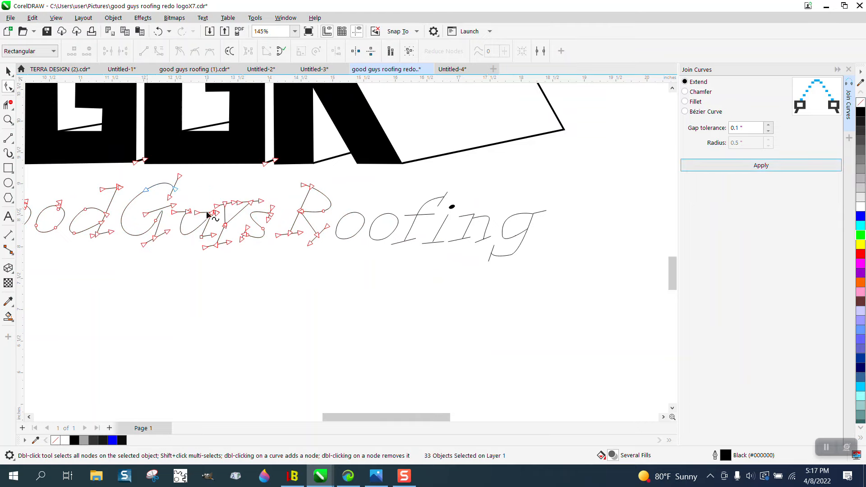
# Select all nodes of "Good Guys R" and apply Join Curves with Extend and a 0.1" gap tolerance
pyautogui.scroll(-2, 338, 253)
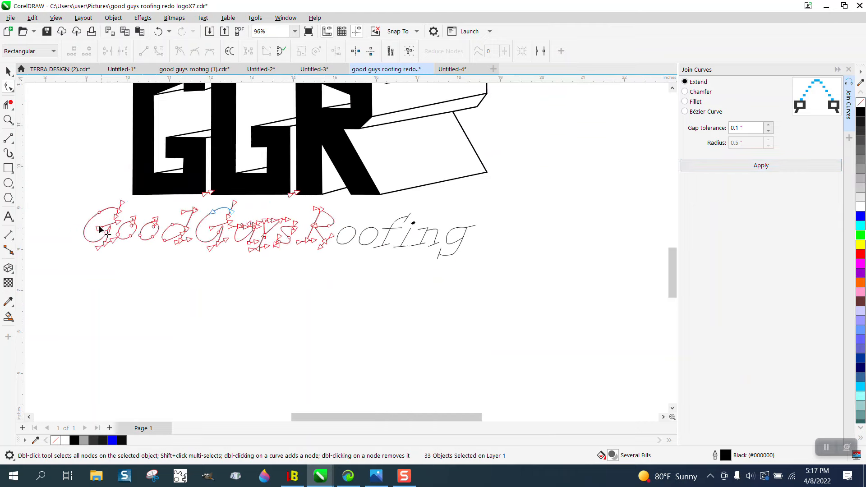
pyautogui.moveTo(74, 207); pyautogui.dragTo(341, 255)
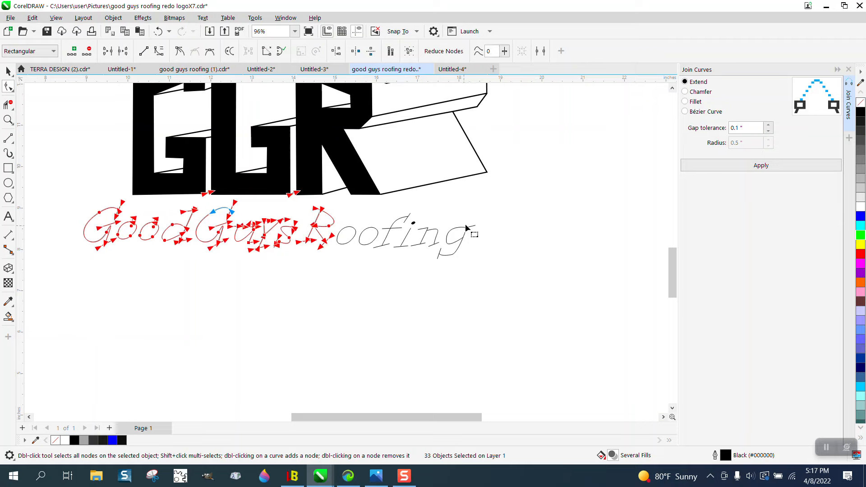
pyautogui.click(761, 166)
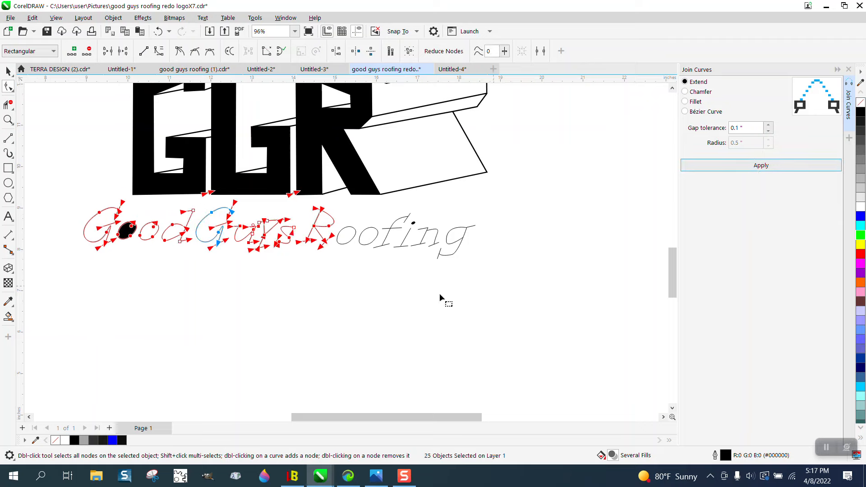
# Remove the black fill from the first o in "Good"
pyautogui.click(8, 120)
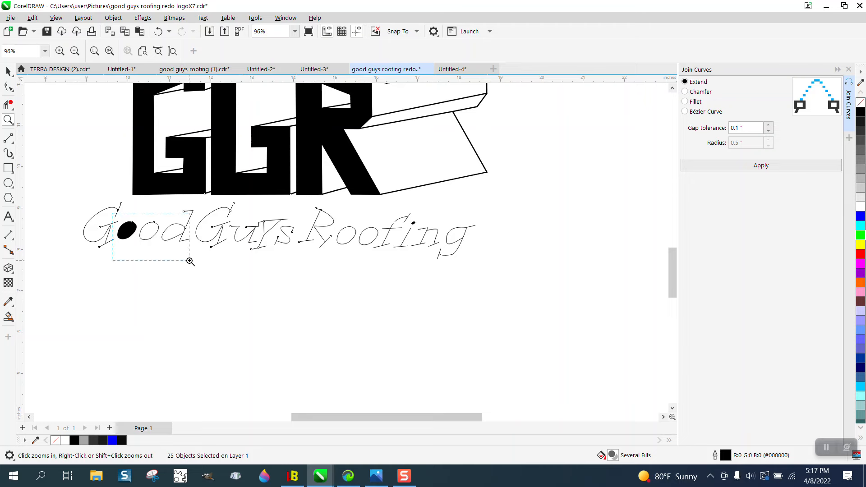
pyautogui.moveTo(190, 262); pyautogui.dragTo(190, 261)
pyautogui.press('space')
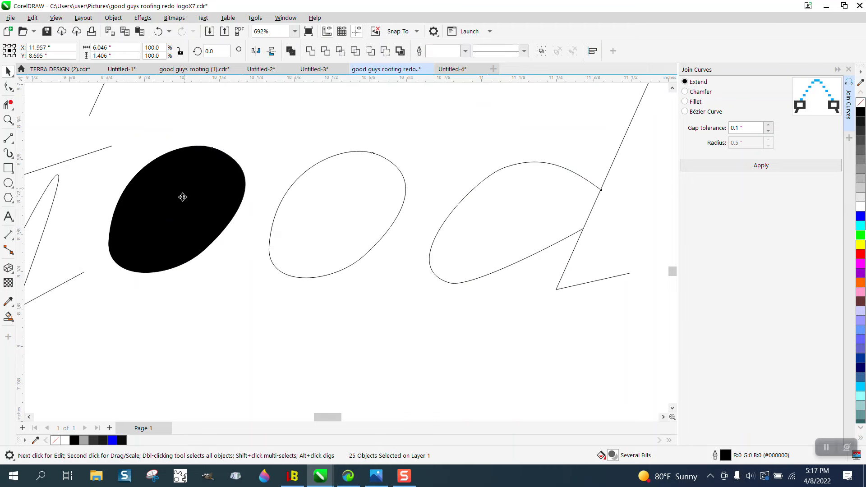
pyautogui.scroll(-1, 183, 197)
pyautogui.click(177, 246)
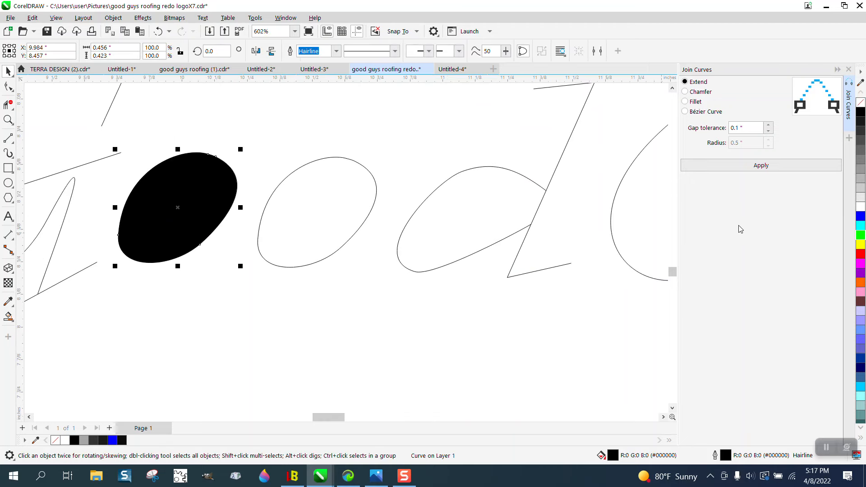
pyautogui.click(861, 102)
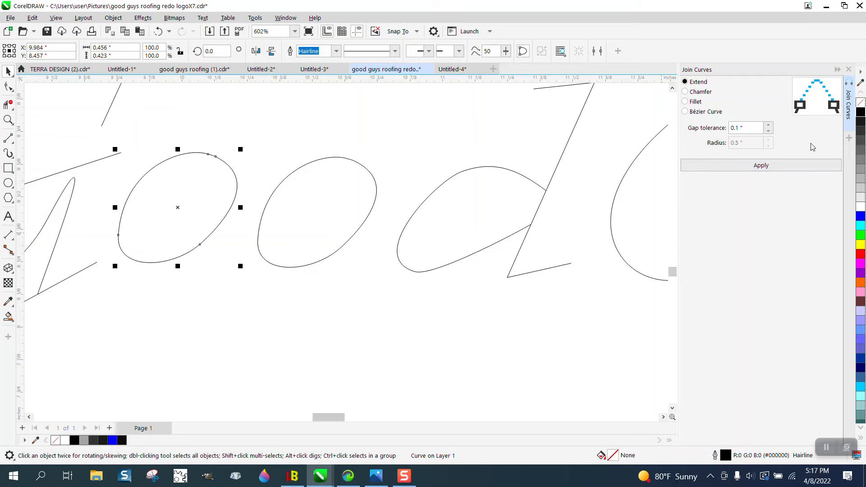
# Select the "Good Guys R" curves and set their outline width to 8.0 pt
pyautogui.scroll(-4, 480, 305)
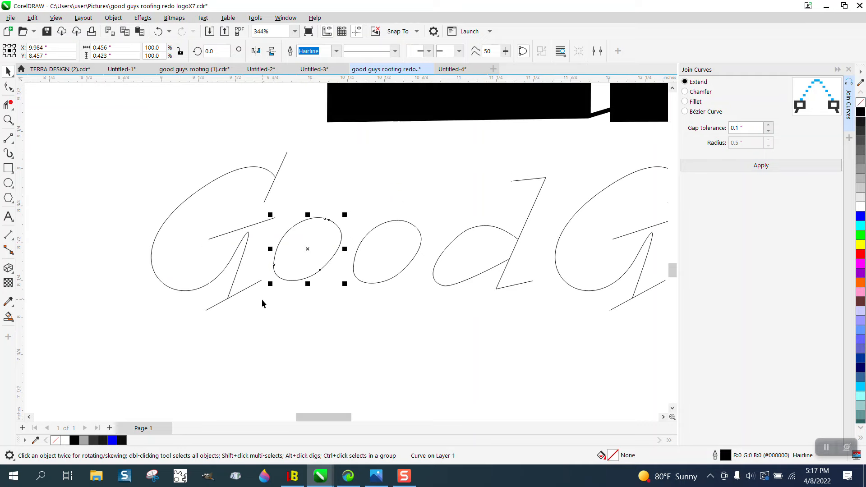
pyautogui.scroll(-5, 261, 299)
pyautogui.moveTo(197, 237); pyautogui.dragTo(566, 317)
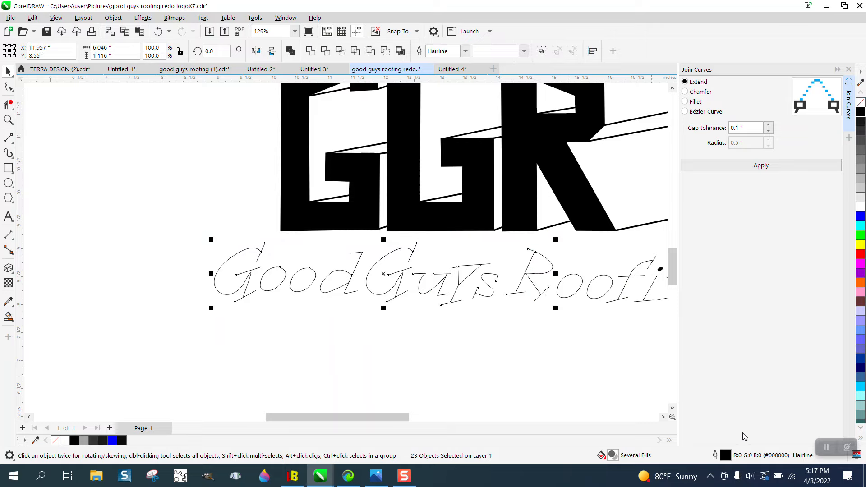
pyautogui.click(466, 51)
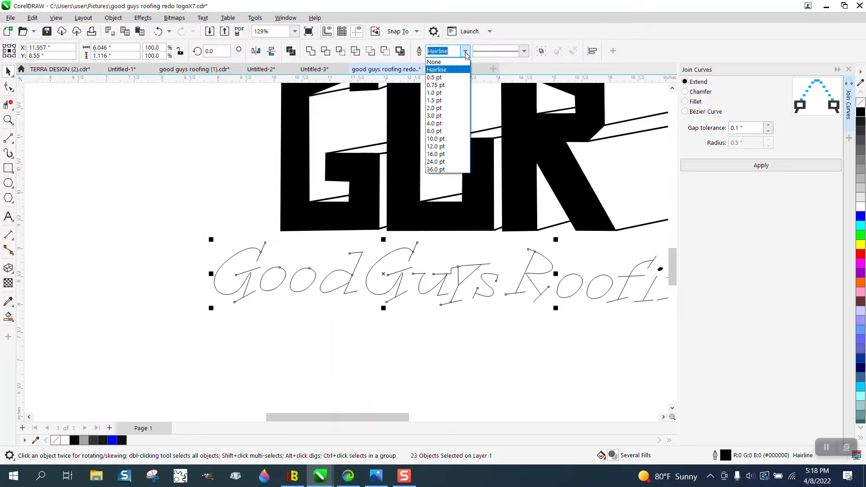
pyautogui.click(434, 131)
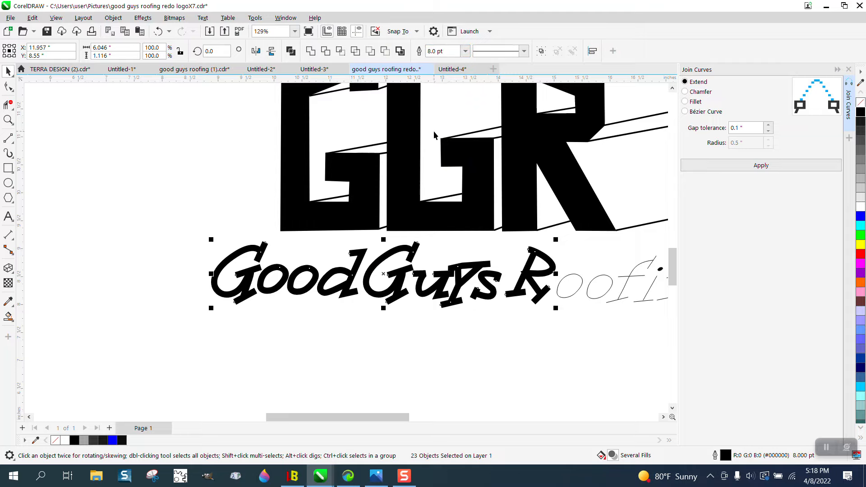
# Inspect the thickened "Good Guys R" lettering up close for badly joined or overlapping strokes
pyautogui.click(8, 119)
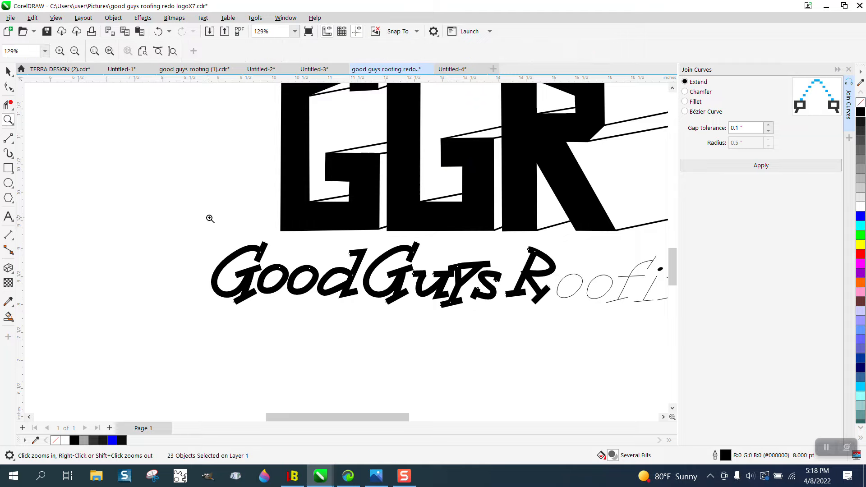
pyautogui.moveTo(215, 221); pyautogui.dragTo(314, 281)
pyautogui.scroll(-5, 314, 281)
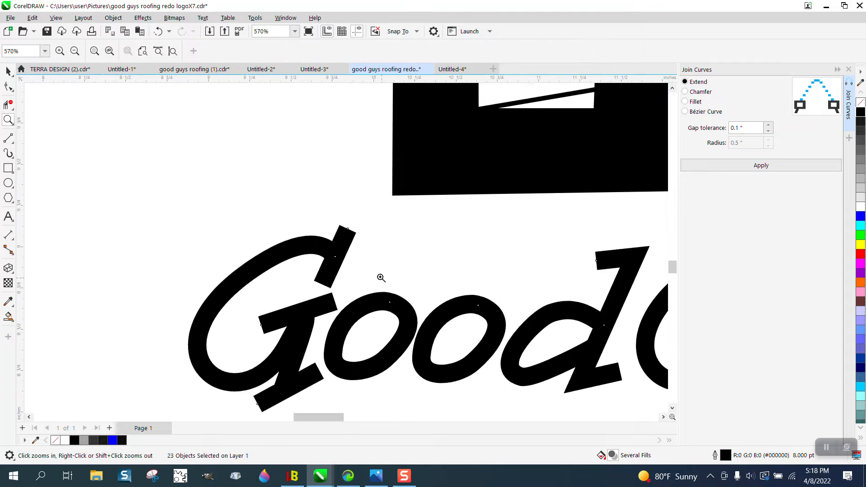
pyautogui.scroll(-1, 377, 271)
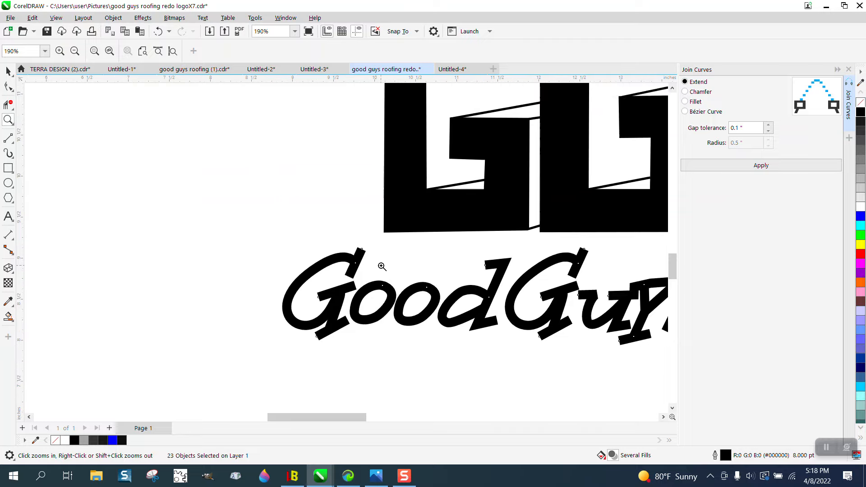
pyautogui.scroll(-2, 383, 267)
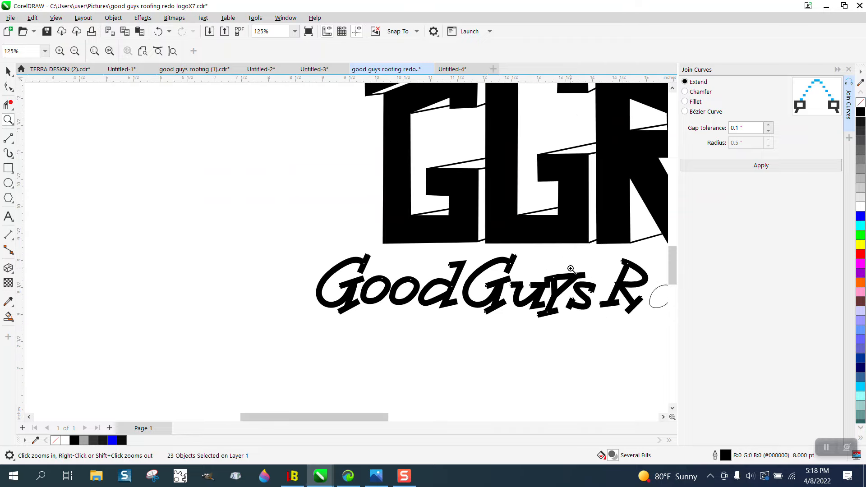
pyautogui.scroll(8, 574, 296)
pyautogui.scroll(-2, 393, 251)
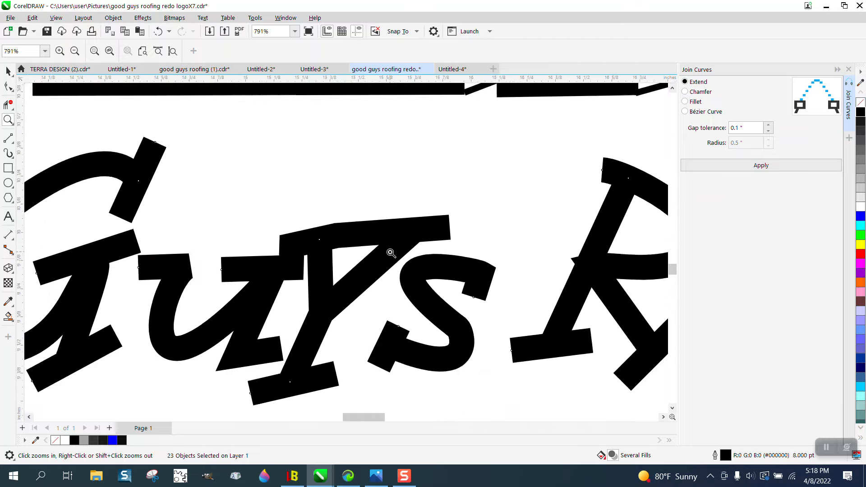
pyautogui.scroll(-2, 390, 253)
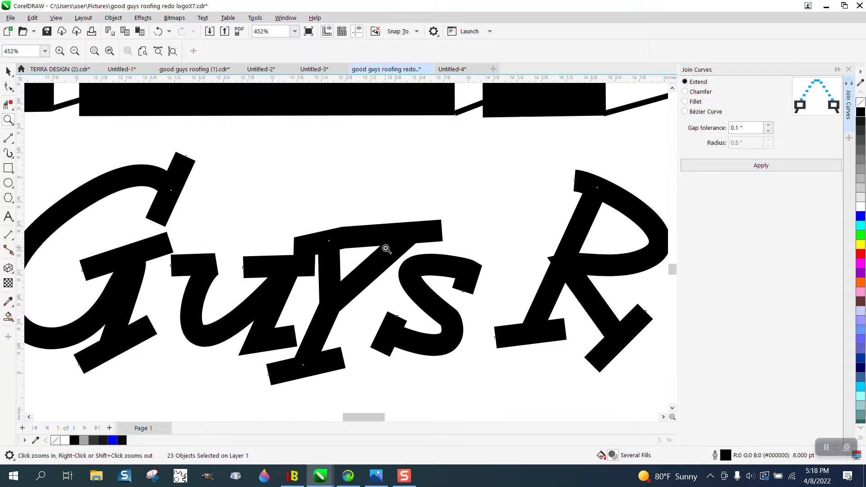
pyautogui.scroll(-1, 387, 248)
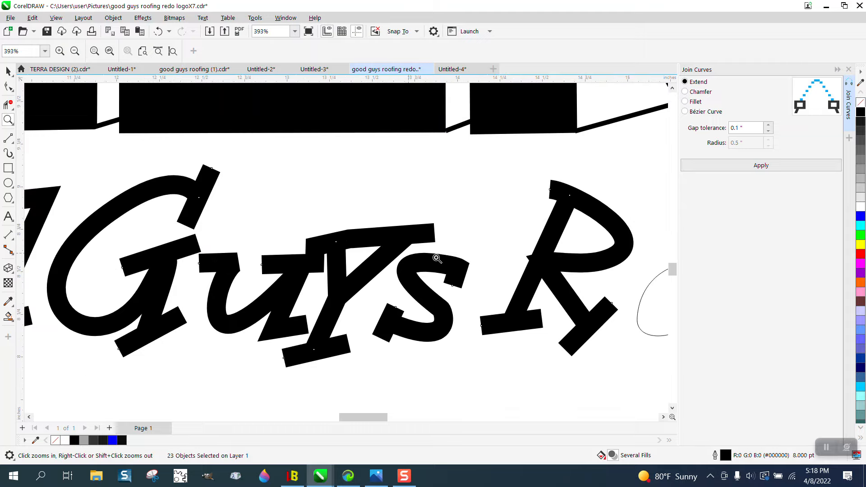
# Move the node where the R's bowl meets its leg slightly right so its corner stays within the stem
pyautogui.click(10, 89)
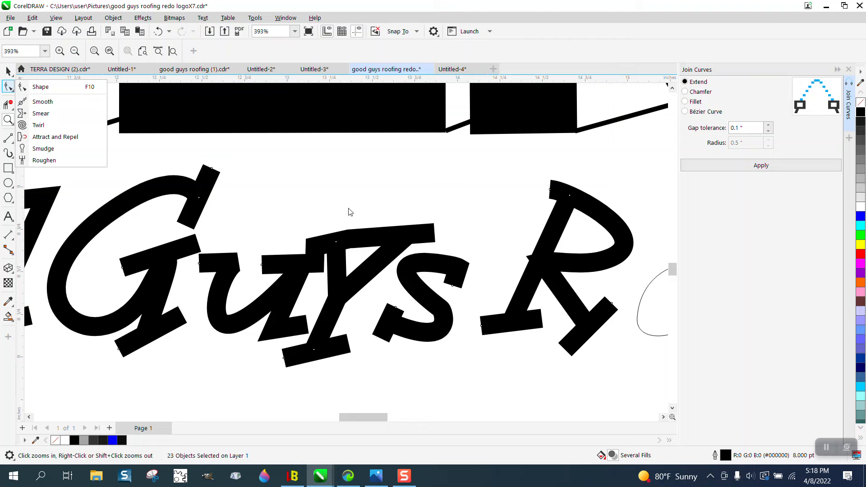
pyautogui.click(544, 276)
pyautogui.click(9, 89)
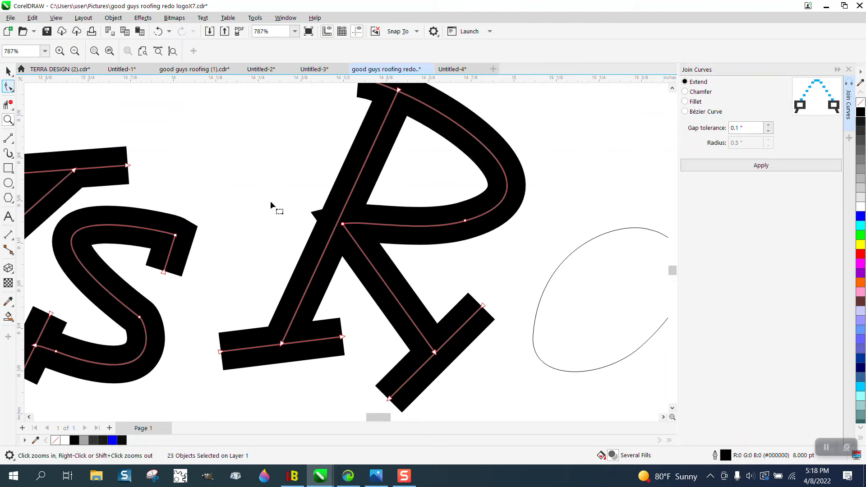
pyautogui.moveTo(343, 224); pyautogui.dragTo(351, 229)
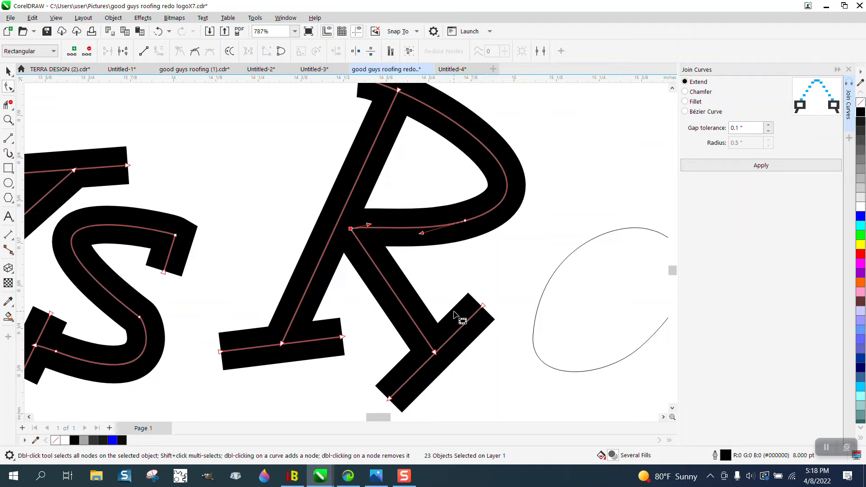
# Set the outline width of the selected "Good Guys R" curves back to Hairline
pyautogui.scroll(-1, 455, 314)
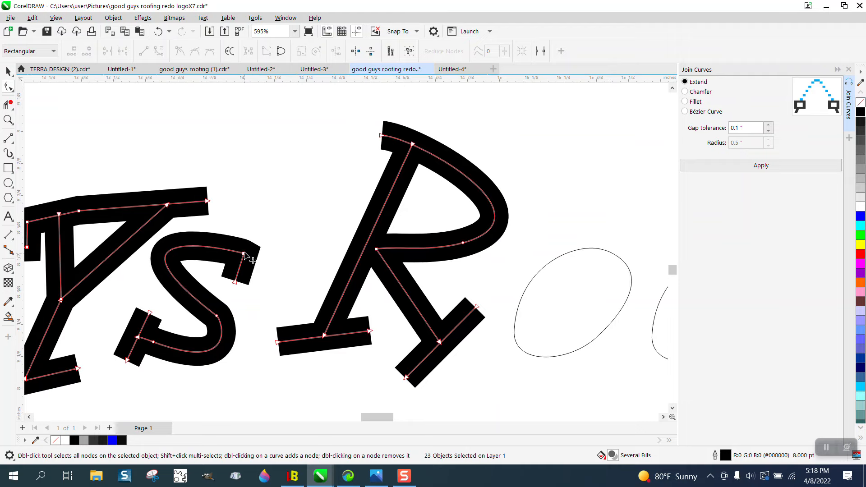
pyautogui.scroll(-2, 289, 258)
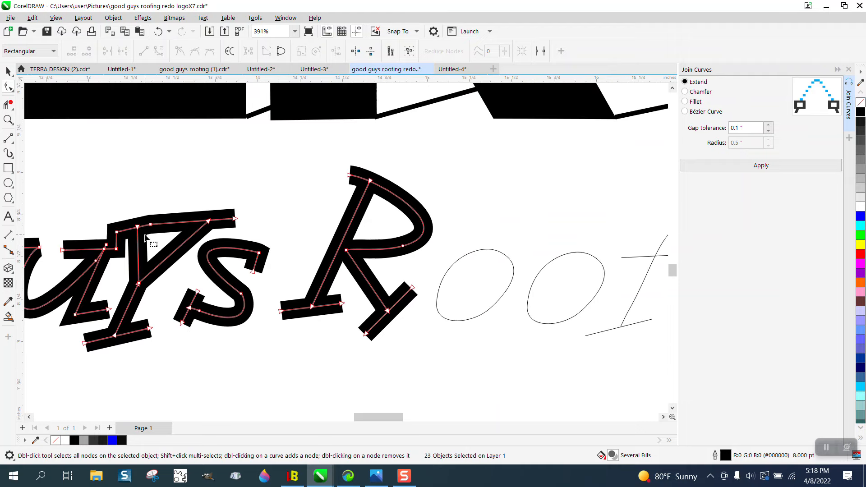
pyautogui.scroll(-1, 175, 246)
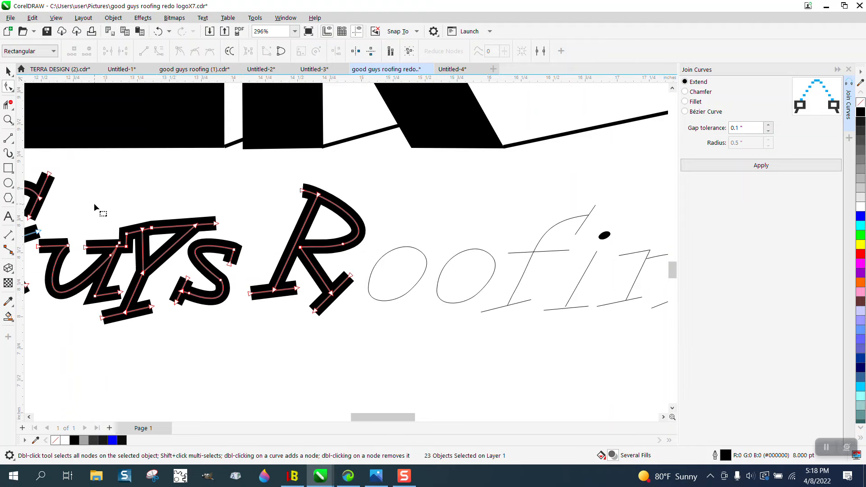
pyautogui.click(8, 71)
pyautogui.click(154, 227)
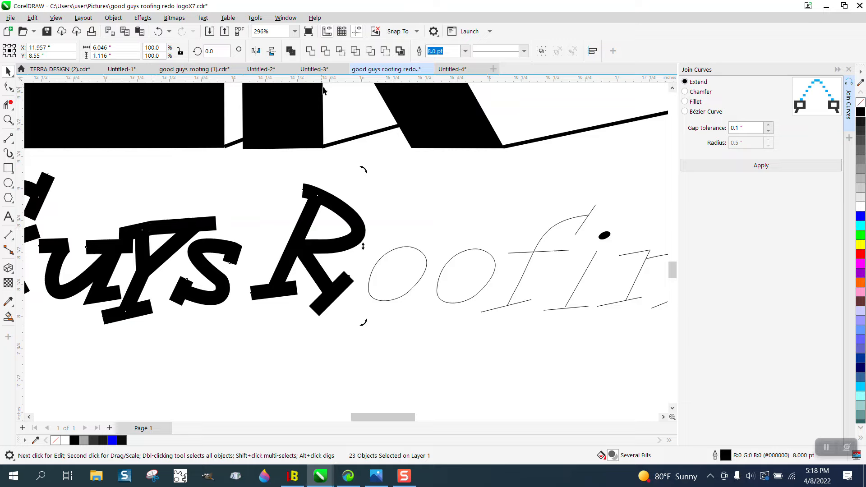
pyautogui.click(466, 51)
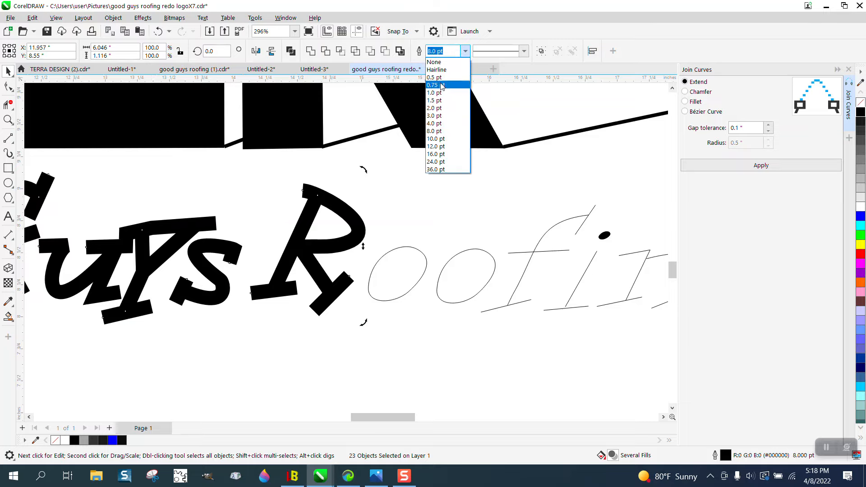
pyautogui.click(436, 70)
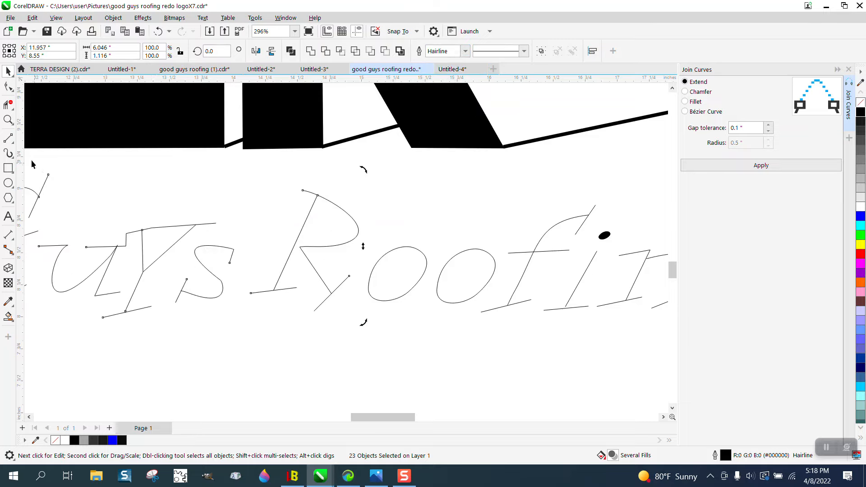
# Delete the stray stepped segments between the u and the y in "Guys" and the bar across the y's top with Virtual Segment Delete
pyautogui.click(9, 119)
pyautogui.moveTo(116, 218); pyautogui.dragTo(200, 256)
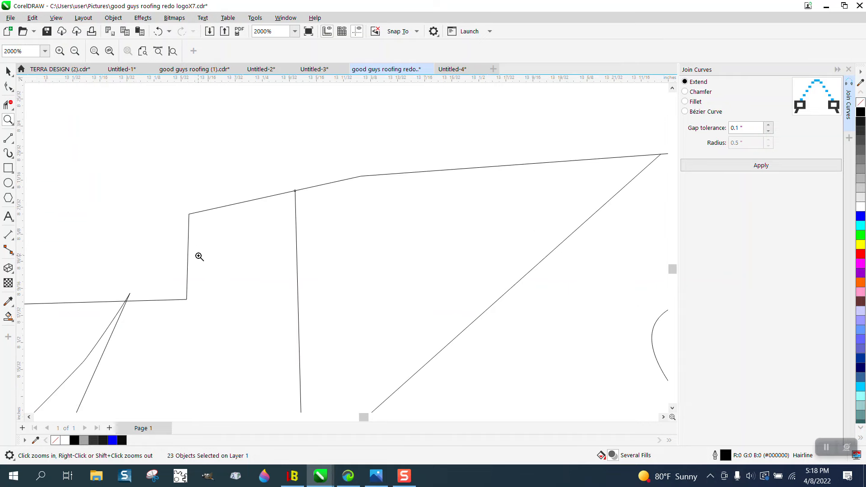
pyautogui.click(8, 104)
pyautogui.moveTo(236, 187); pyautogui.dragTo(221, 261)
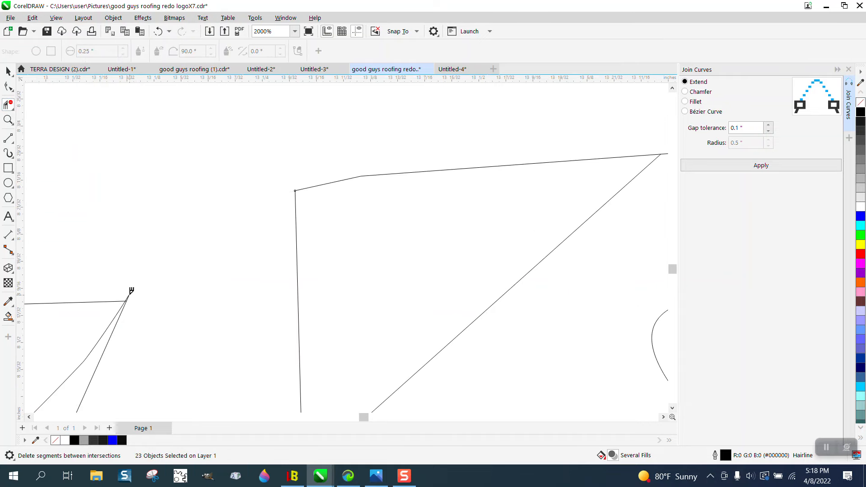
pyautogui.scroll(-4, 178, 286)
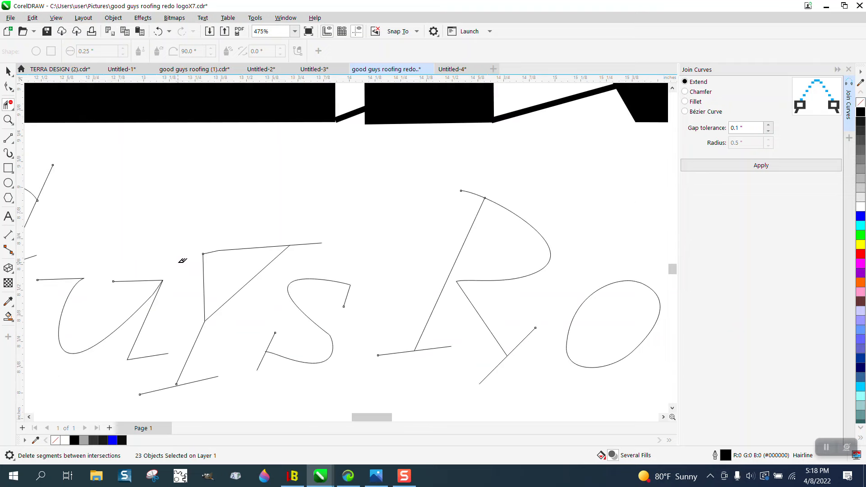
pyautogui.scroll(-2, 182, 261)
pyautogui.click(223, 252)
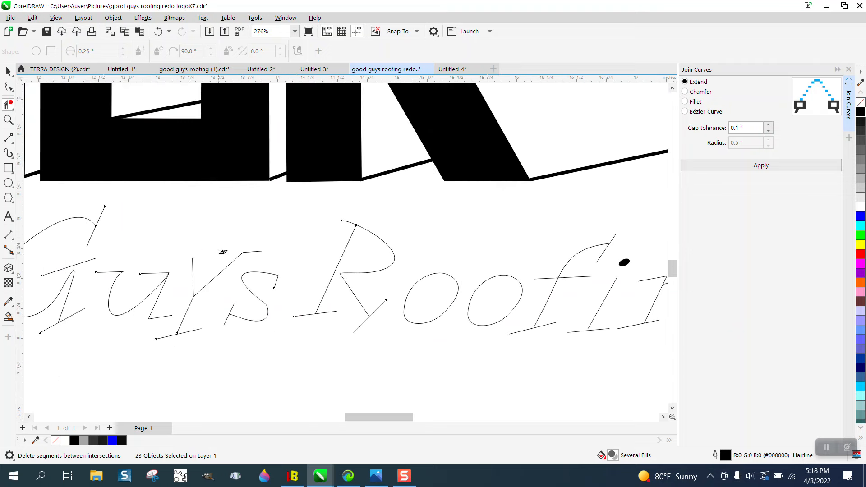
# Select the lettering from "Good Guys" through the first o of "Roofing" and set its outline width to 8.0 pt
pyautogui.scroll(-3, 285, 258)
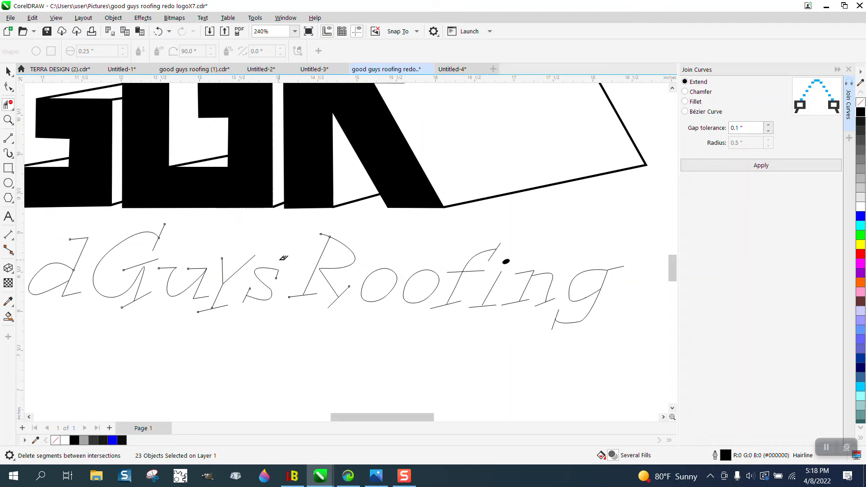
pyautogui.click(8, 71)
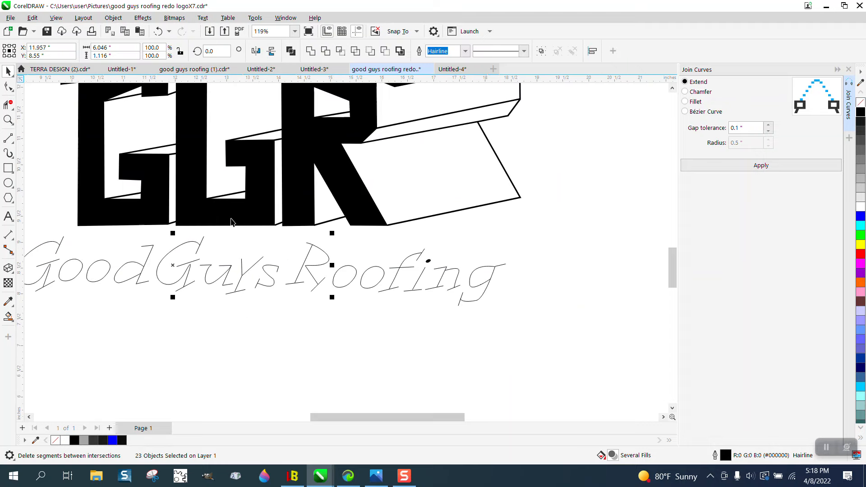
pyautogui.scroll(-2, 181, 239)
pyautogui.moveTo(88, 221); pyautogui.dragTo(322, 281)
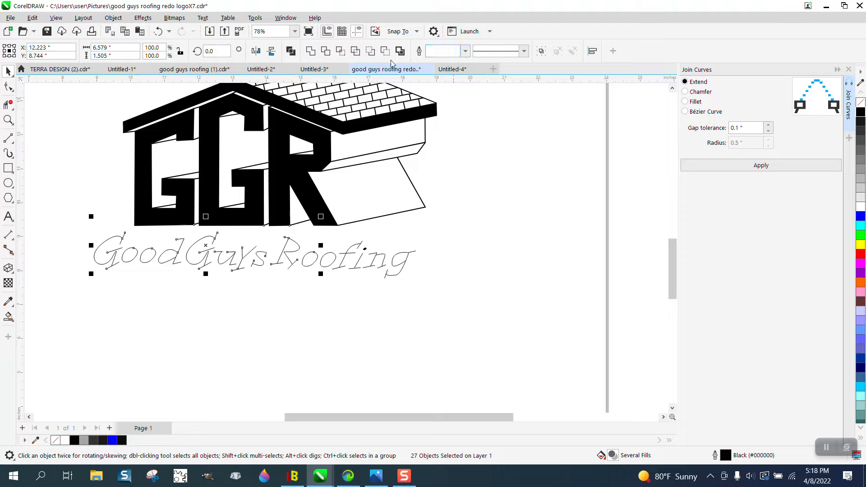
pyautogui.click(465, 51)
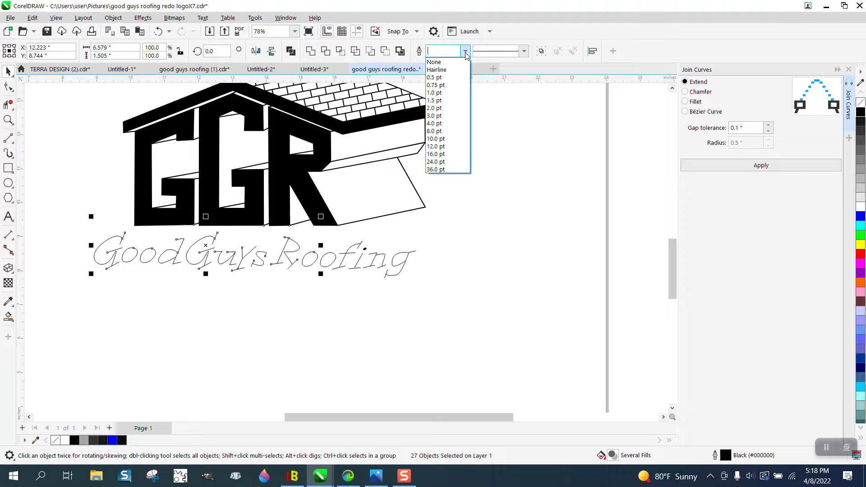
pyautogui.click(436, 131)
pyautogui.click(464, 207)
# Move the overshooting end node of the u in "Guys" onto the adjacent stroke end and apply Join Curves with Extend and a 0.1" gap tolerance
pyautogui.click(8, 119)
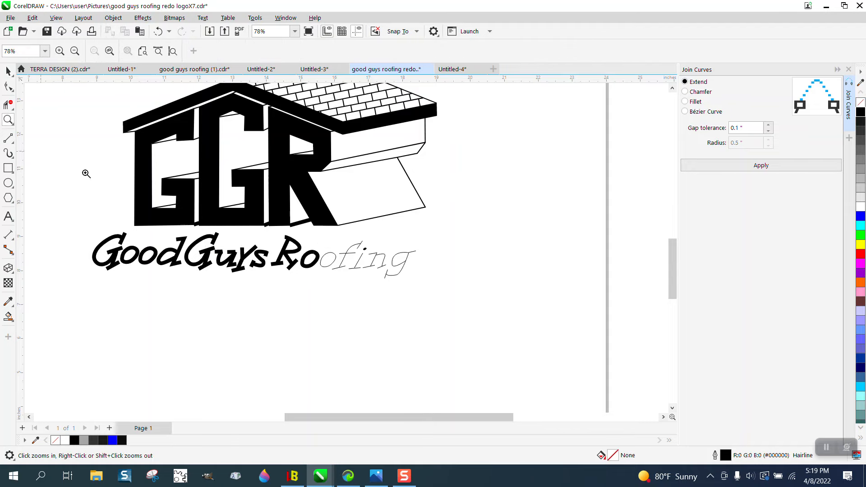
pyautogui.moveTo(148, 226); pyautogui.dragTo(277, 274)
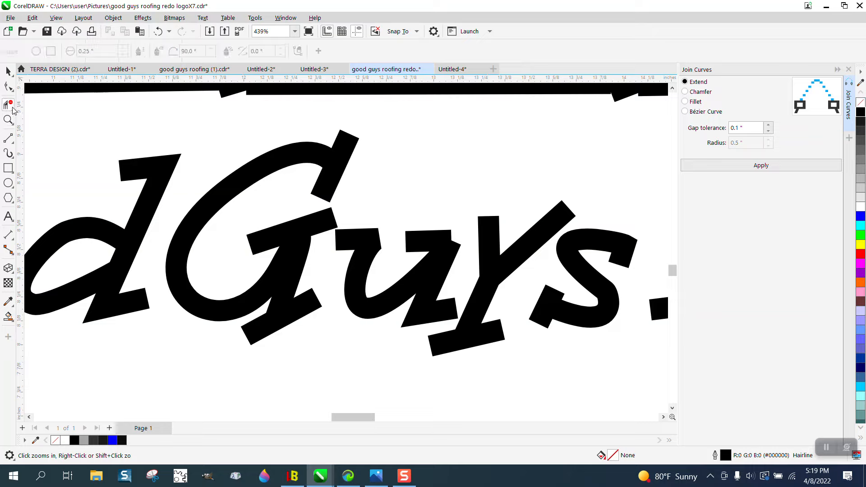
pyautogui.click(8, 86)
pyautogui.click(439, 243)
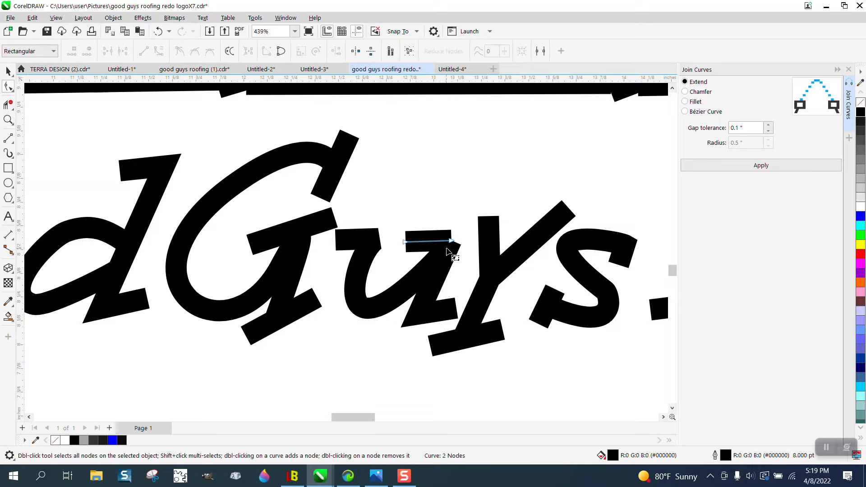
pyautogui.click(445, 253)
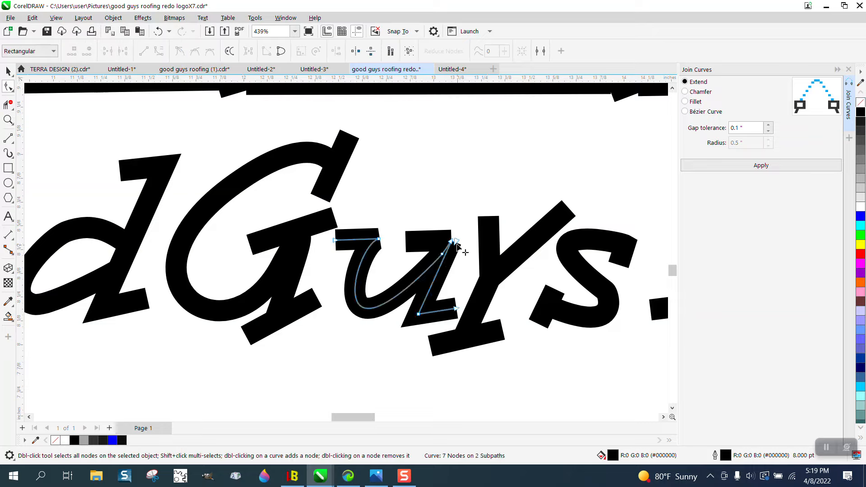
pyautogui.moveTo(455, 243); pyautogui.dragTo(451, 240)
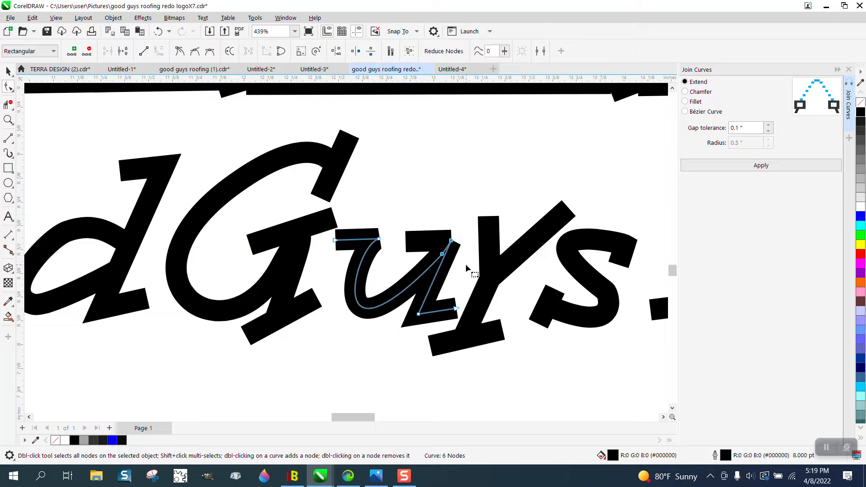
pyautogui.click(767, 165)
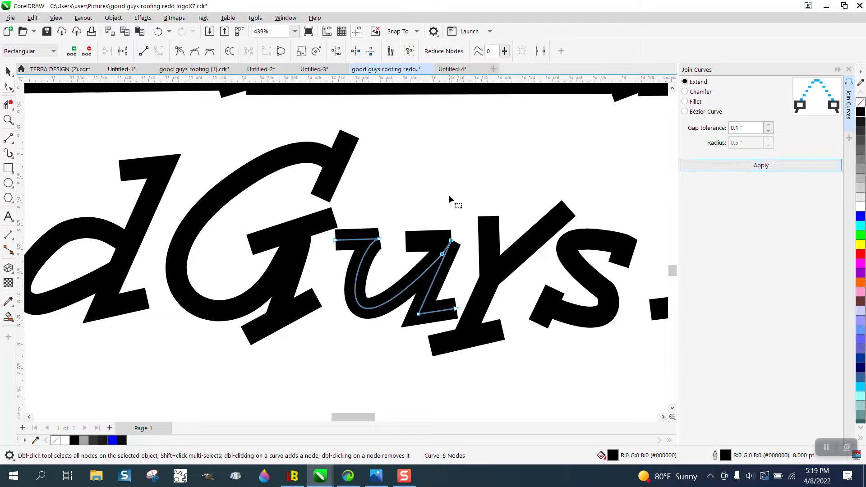
# Shift the short upper bar of the u in "Guys" slightly right to cover the stem's corner, and deselect it
pyautogui.click(424, 242)
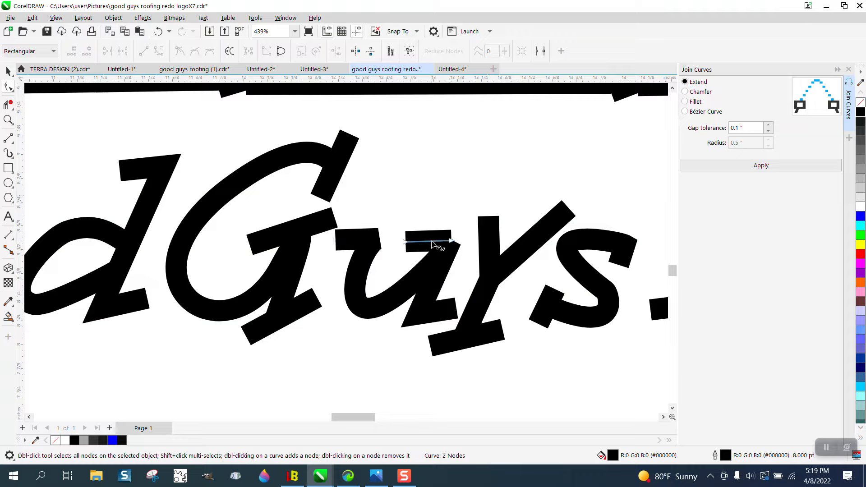
pyautogui.click(8, 71)
pyautogui.moveTo(434, 234); pyautogui.dragTo(446, 235)
pyautogui.click(393, 218)
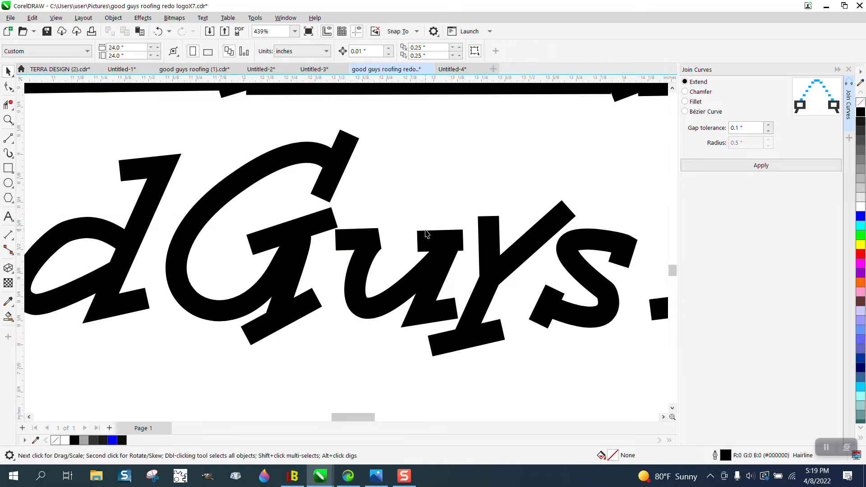
pyautogui.scroll(-2, 427, 233)
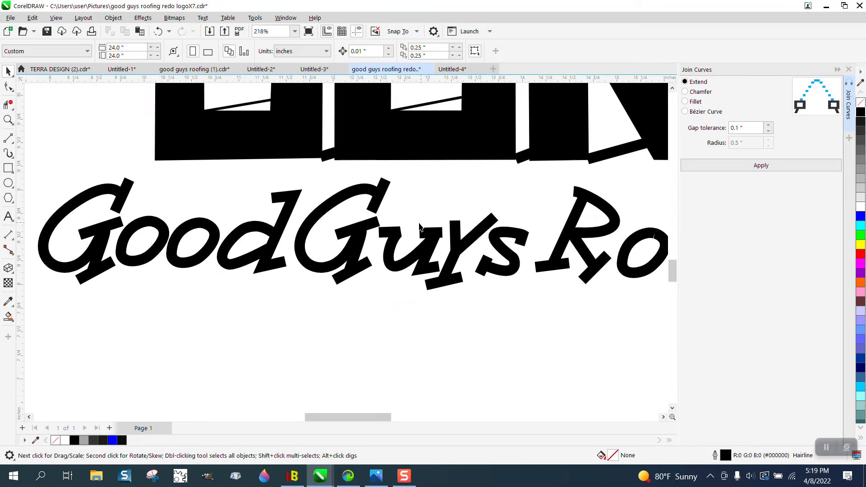